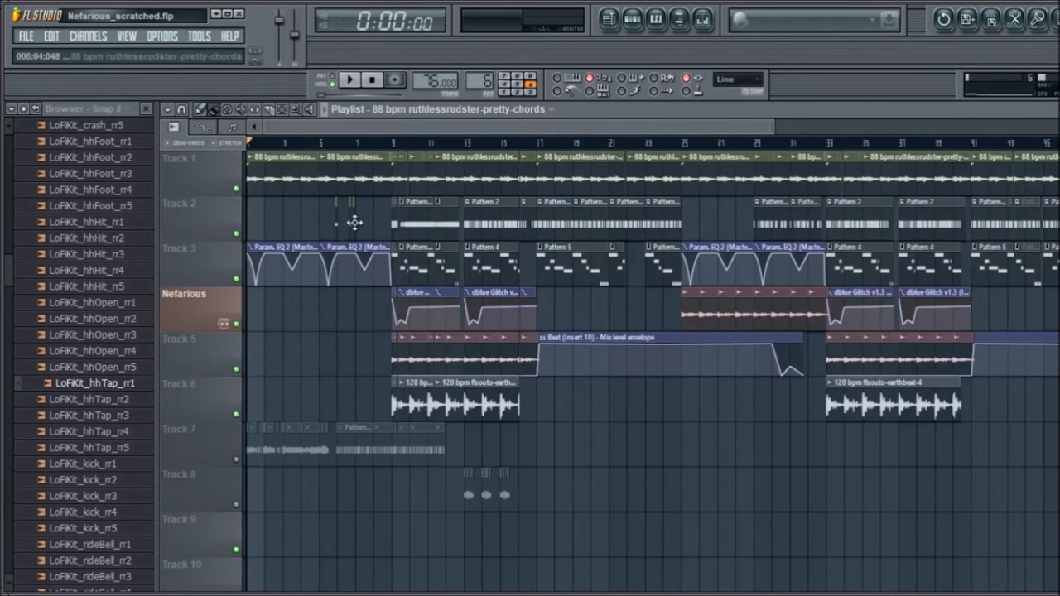
# Open the mixer and inspect the effect chains of Insert 10 and the Master track.
pyautogui.click(703, 18)
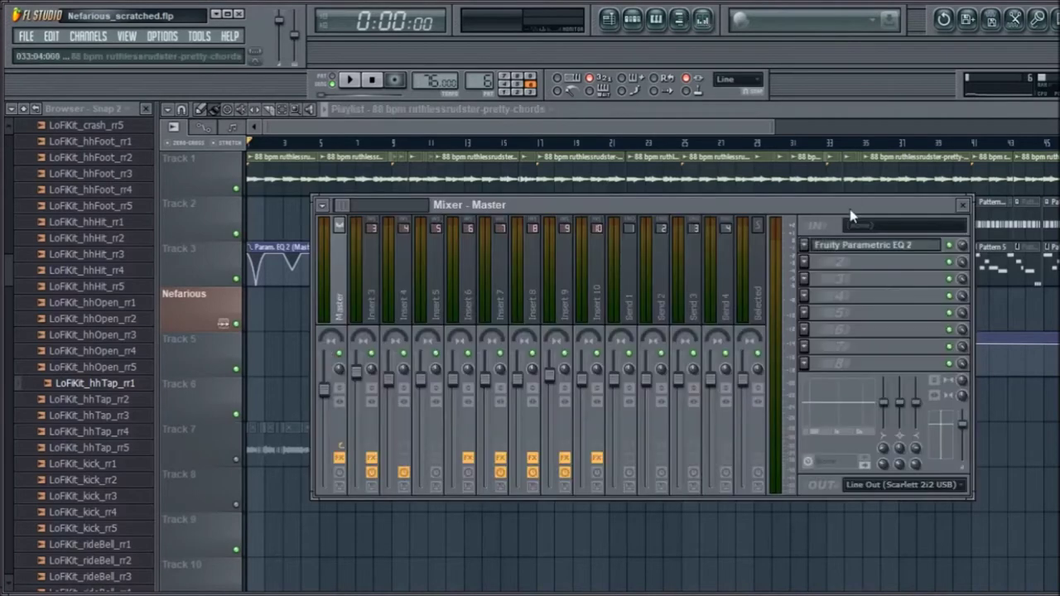
pyautogui.click(607, 284)
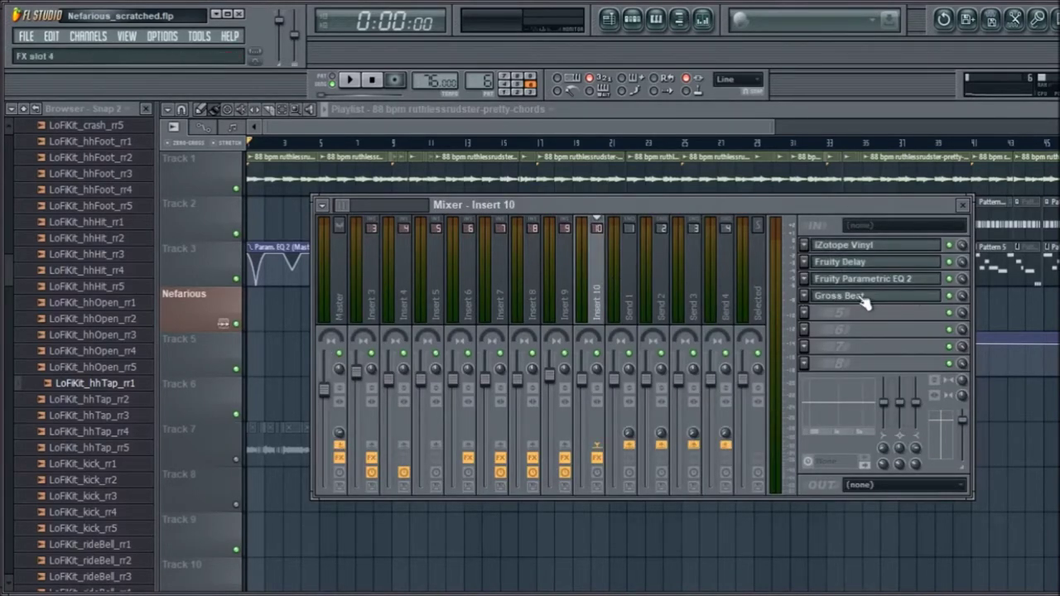
pyautogui.click(339, 286)
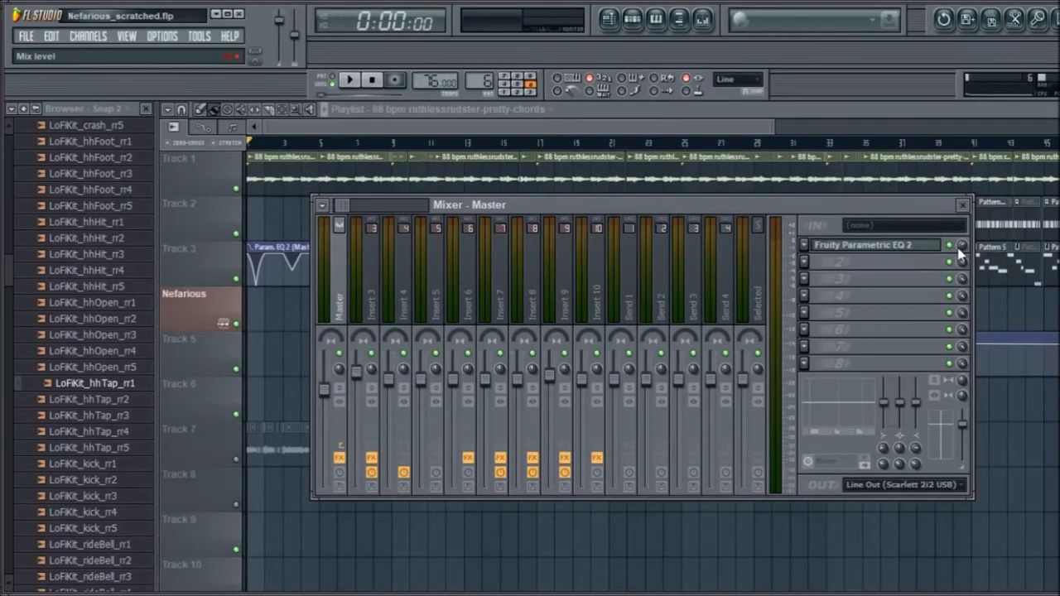
# Play the song's intro from the start, show the playlist arrangement, and stop playback.
pyautogui.press('space')
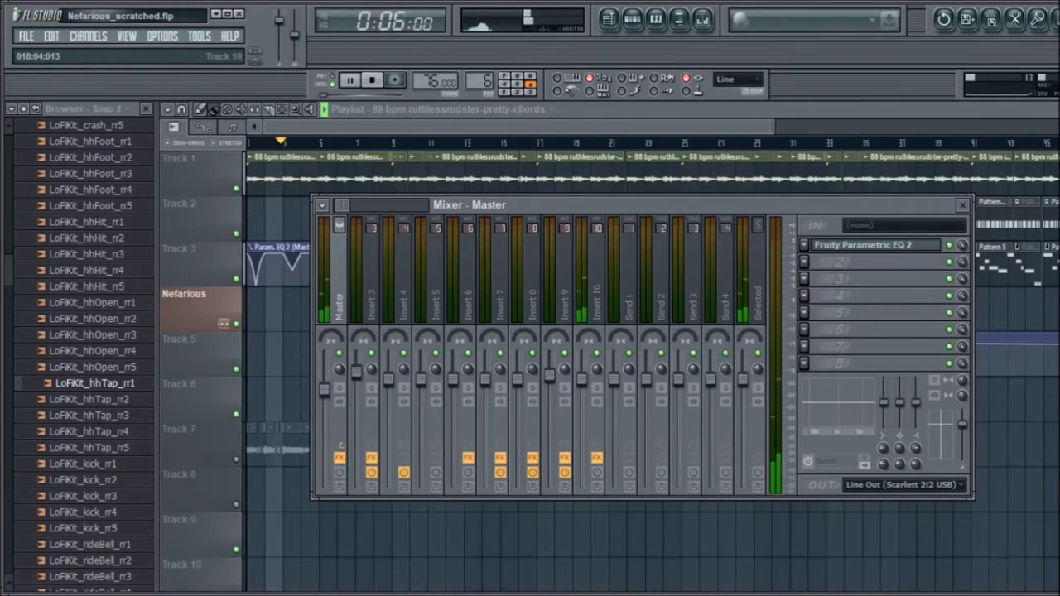
pyautogui.click(906, 111)
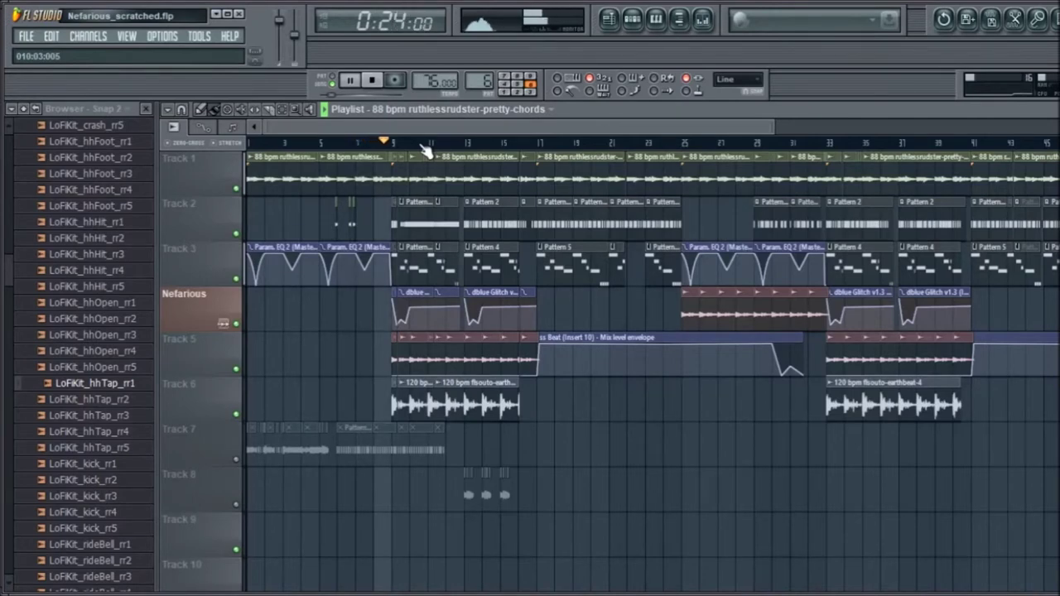
pyautogui.press('space')
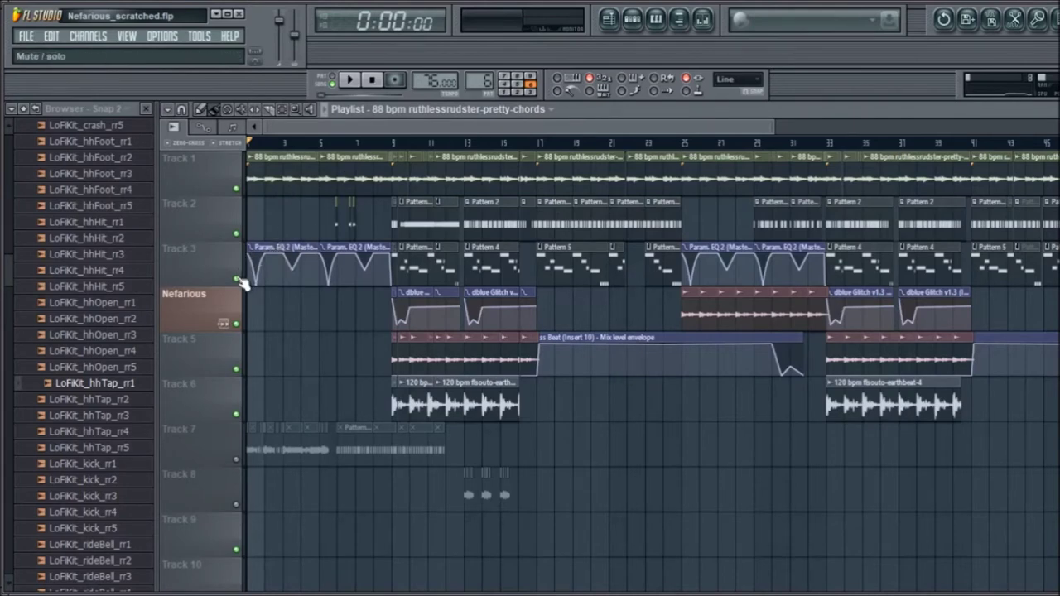
# Play the intro while bypassing the Master track's Fruity Parametric EQ 2 for comparison, and return to the playlist.
pyautogui.click(702, 19)
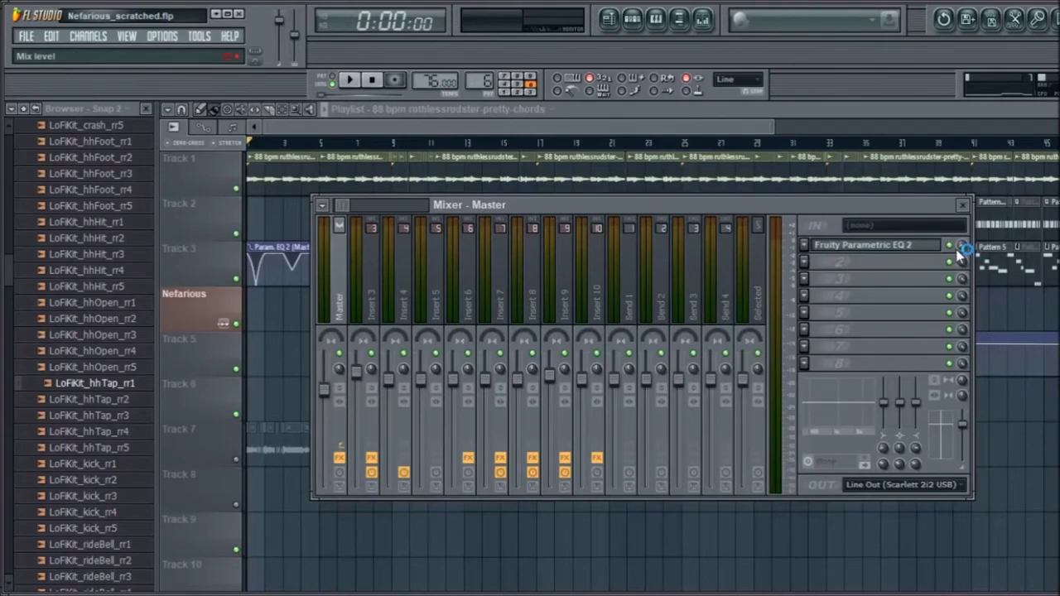
pyautogui.press('space')
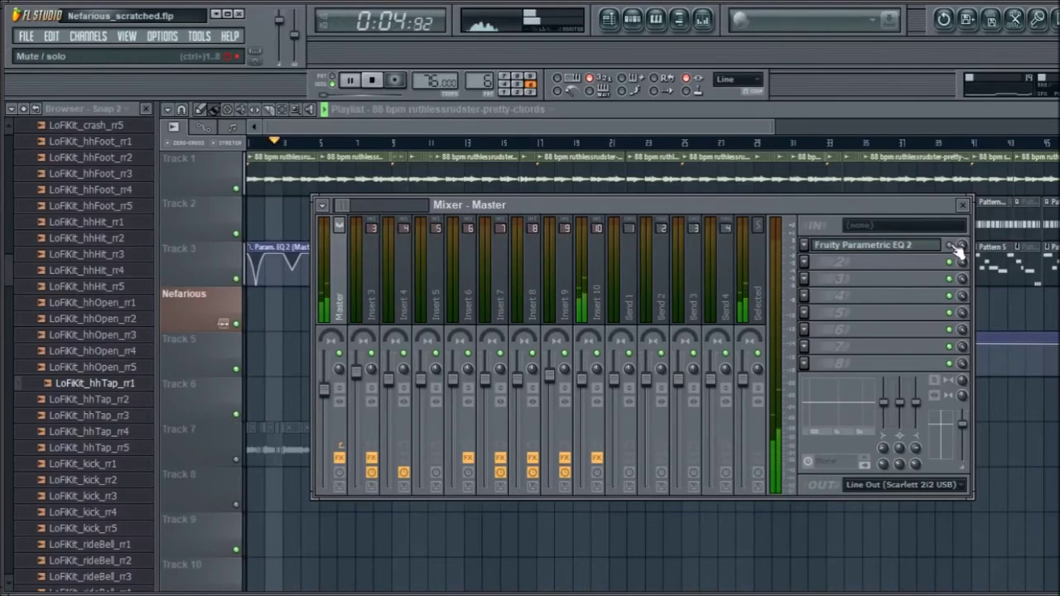
pyautogui.press('space')
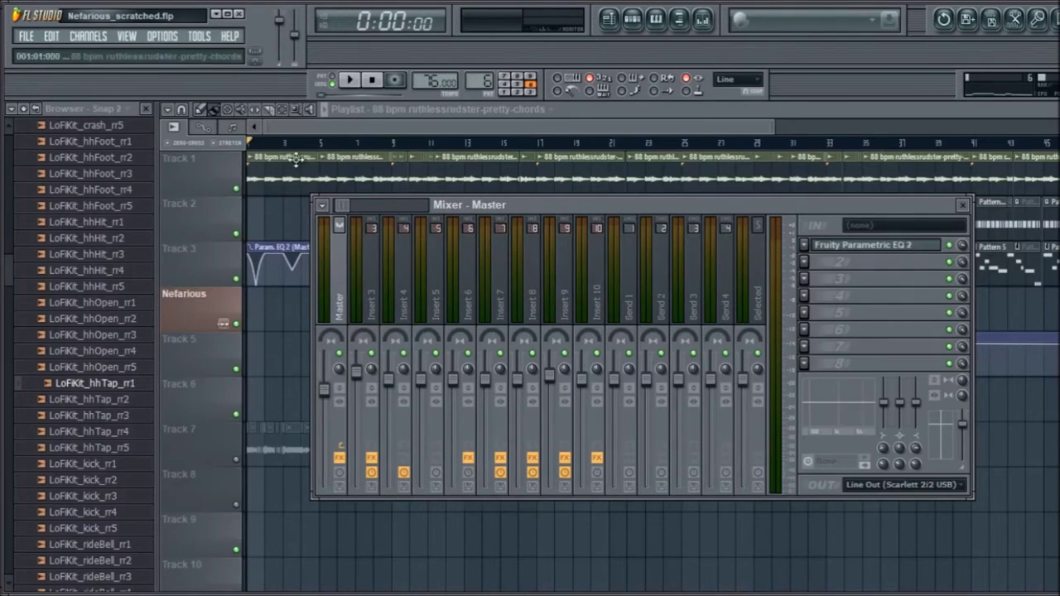
pyautogui.click(323, 135)
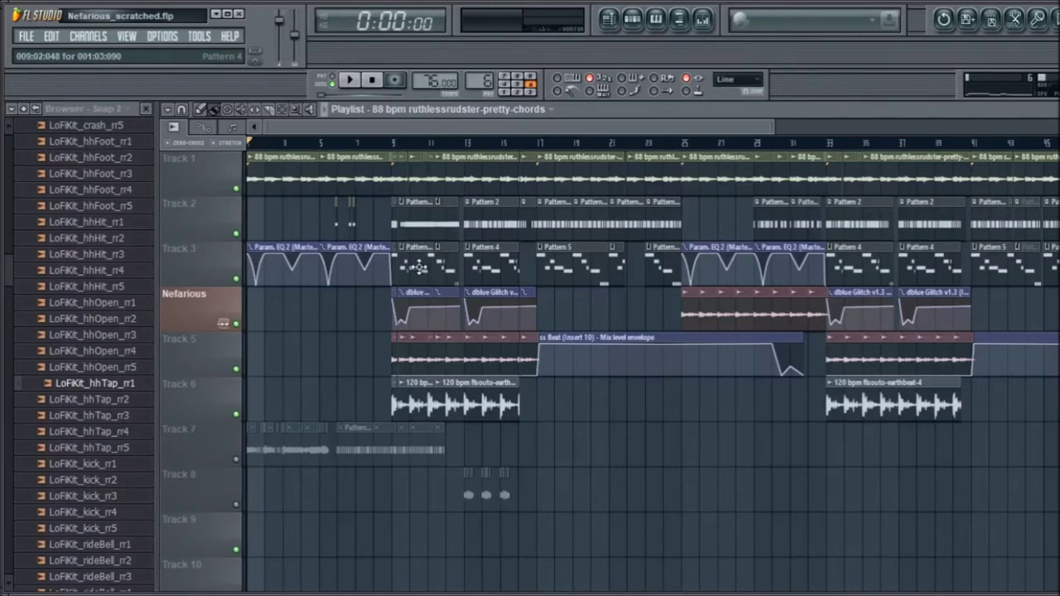
# Open the Master track's Fruity Parametric EQ 2 and examine its low-pass curve at band 4.
pyautogui.click(704, 18)
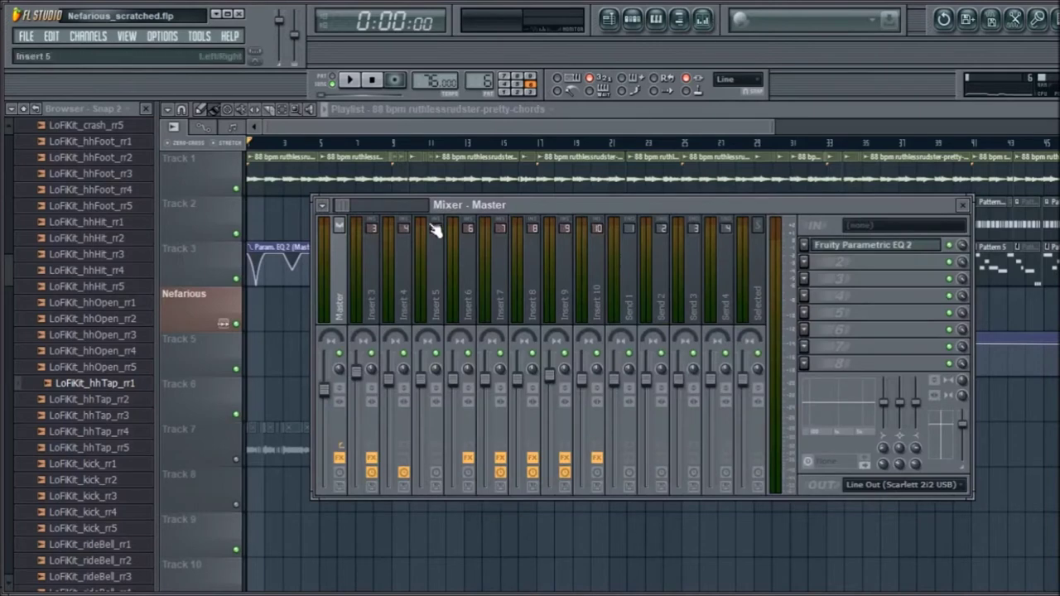
pyautogui.click(870, 247)
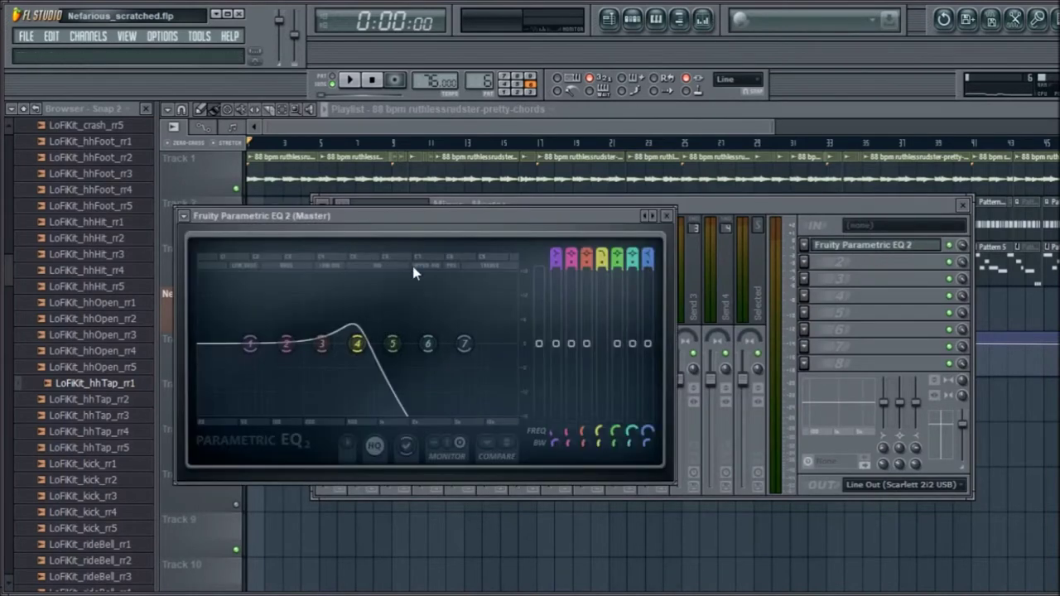
pyautogui.moveTo(344, 340); pyautogui.dragTo(356, 343)
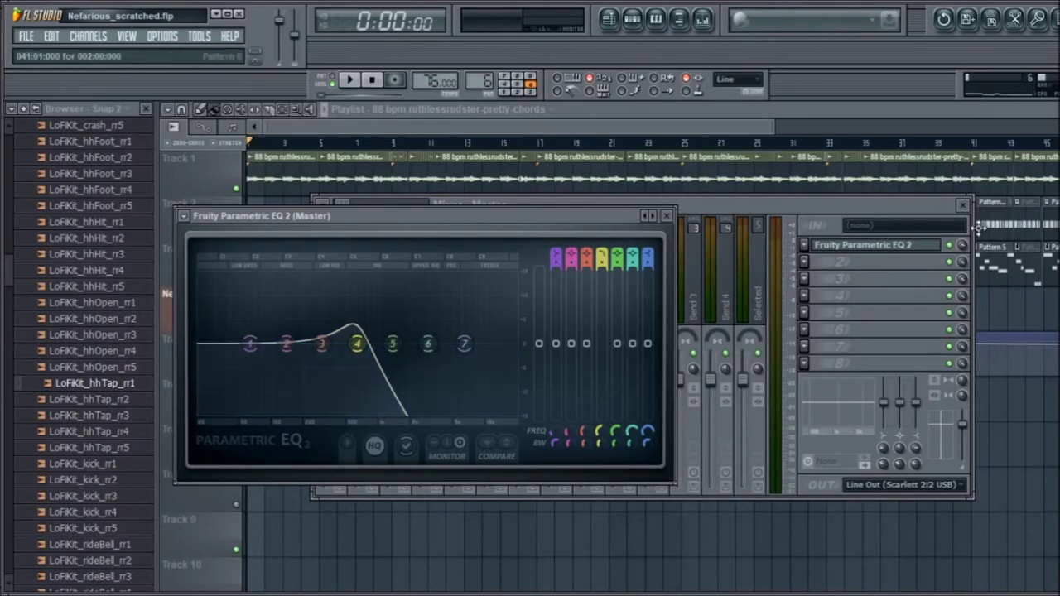
# Compare playback with the Master's Fruity Parametric EQ 2 bypassed and enabled, watching its spectrum display.
pyautogui.click(961, 248)
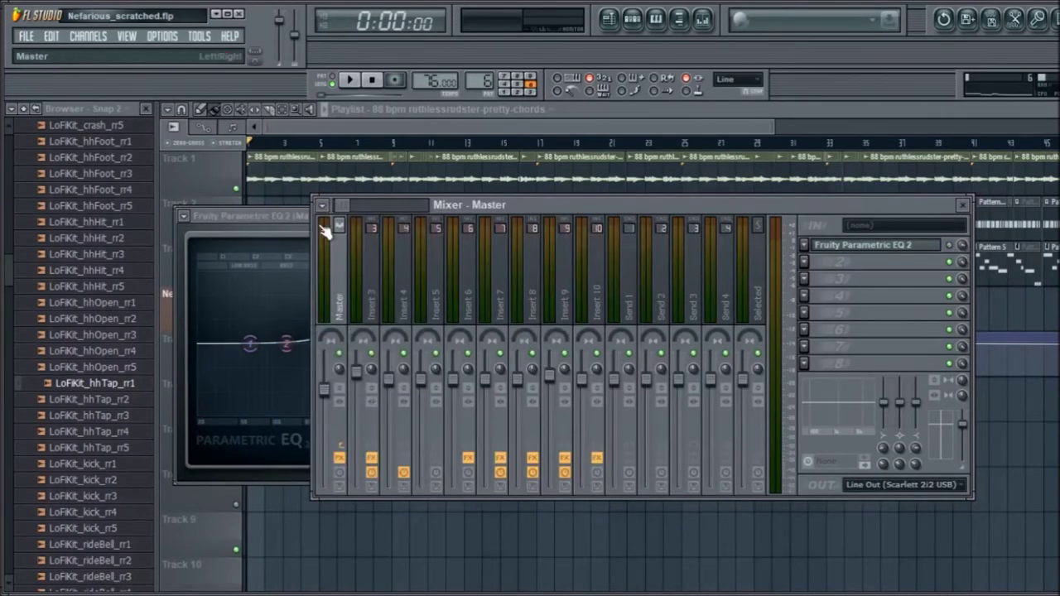
pyautogui.click(288, 221)
pyautogui.press('space')
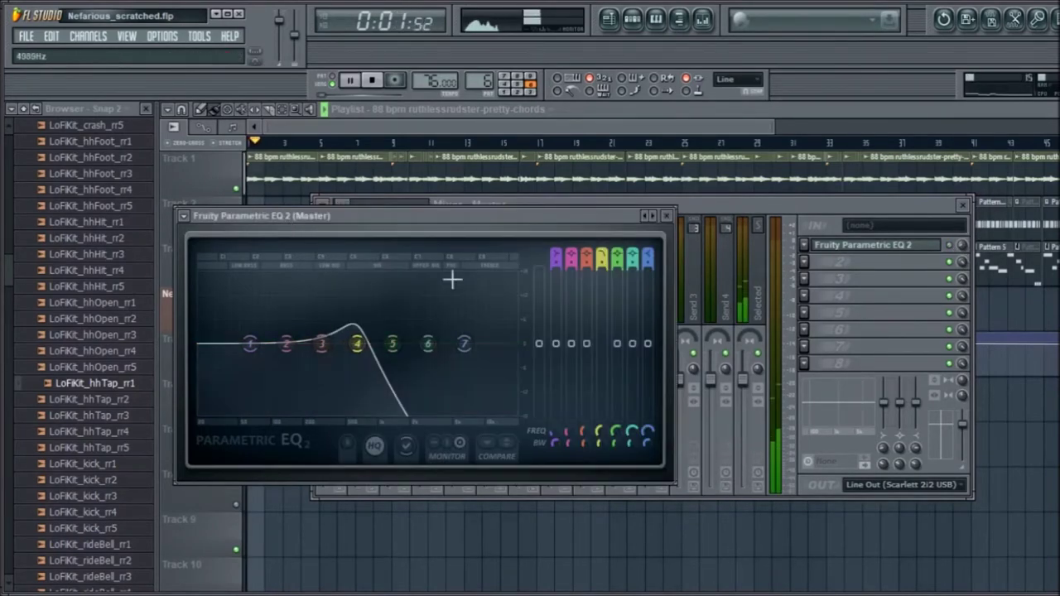
pyautogui.click(951, 252)
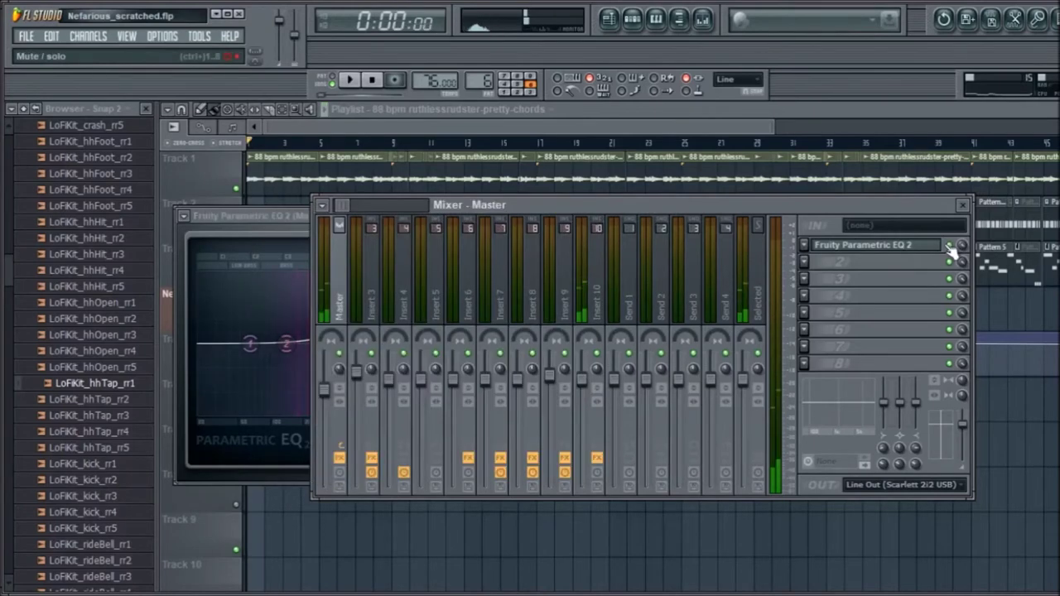
pyautogui.click(292, 222)
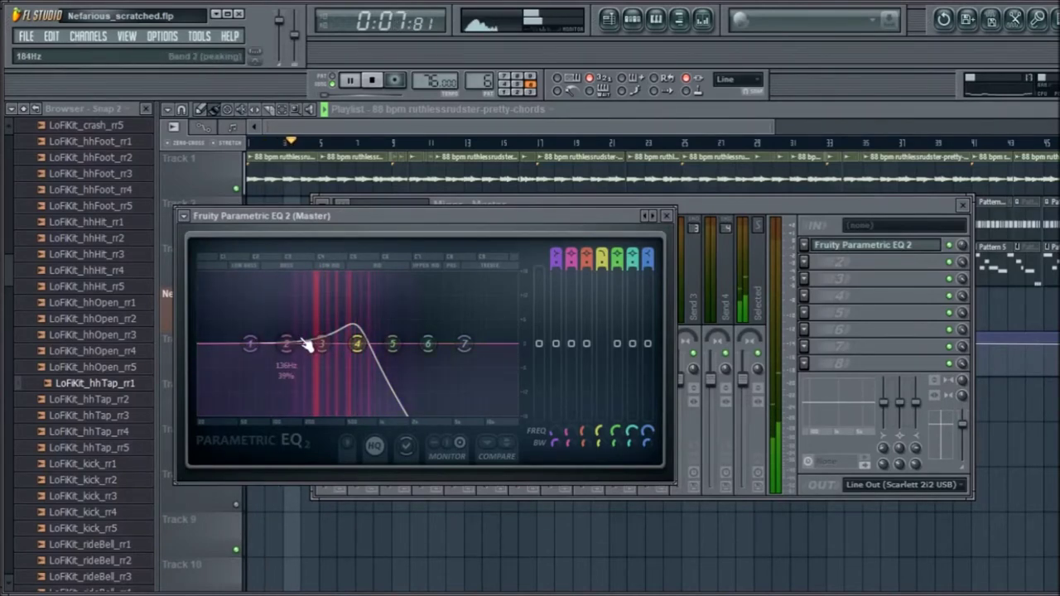
# Examine the Master EQ mix level automation clips on Track 3 in the playlist while playing the intro.
pyautogui.click(249, 192)
pyautogui.scroll(5, 324, 142)
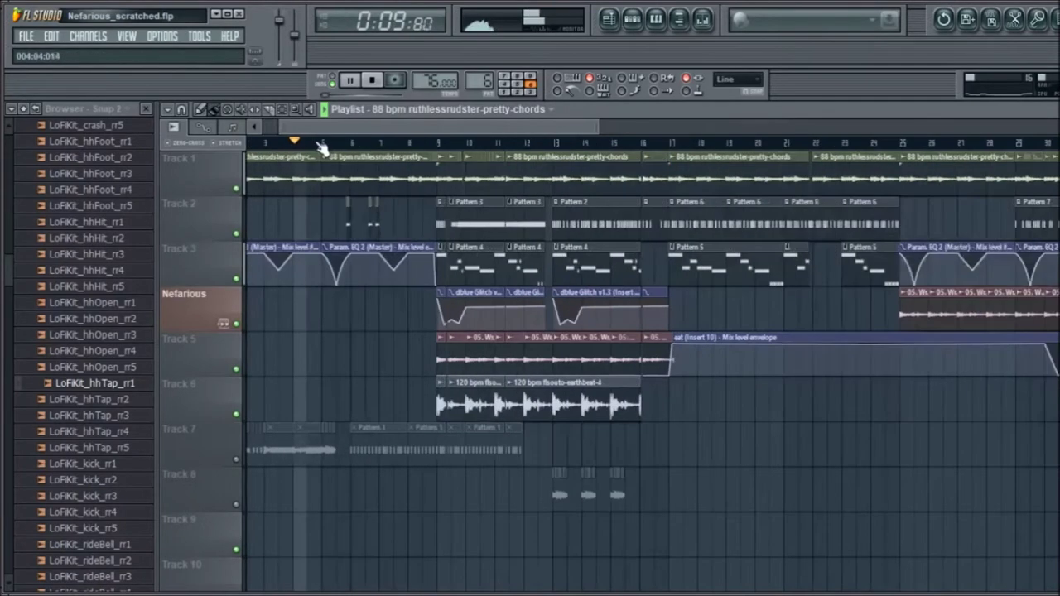
pyautogui.hscroll(-2, 348, 128)
pyautogui.press('space')
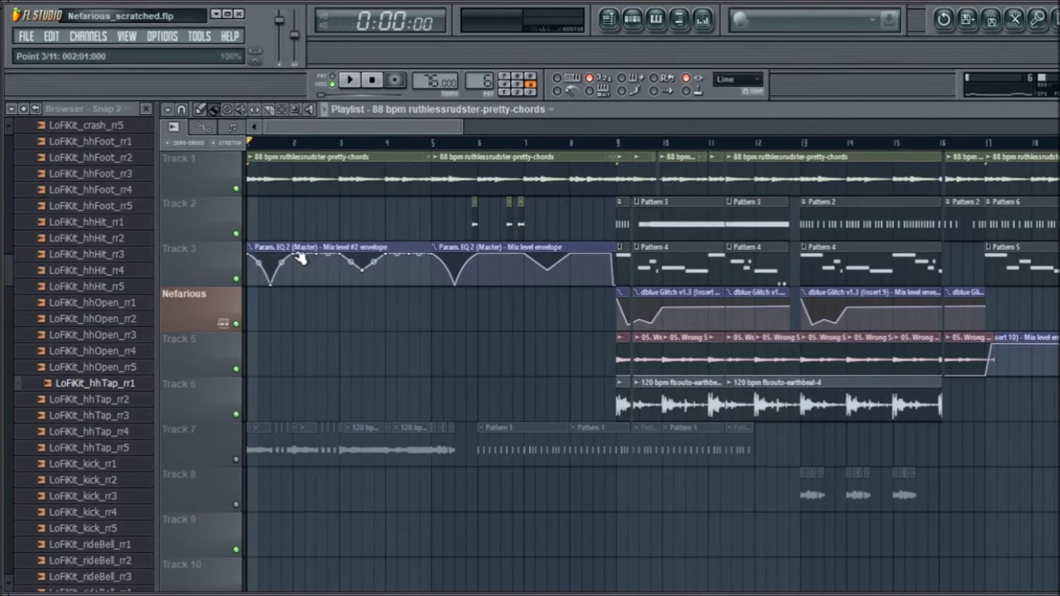
pyautogui.press('space')
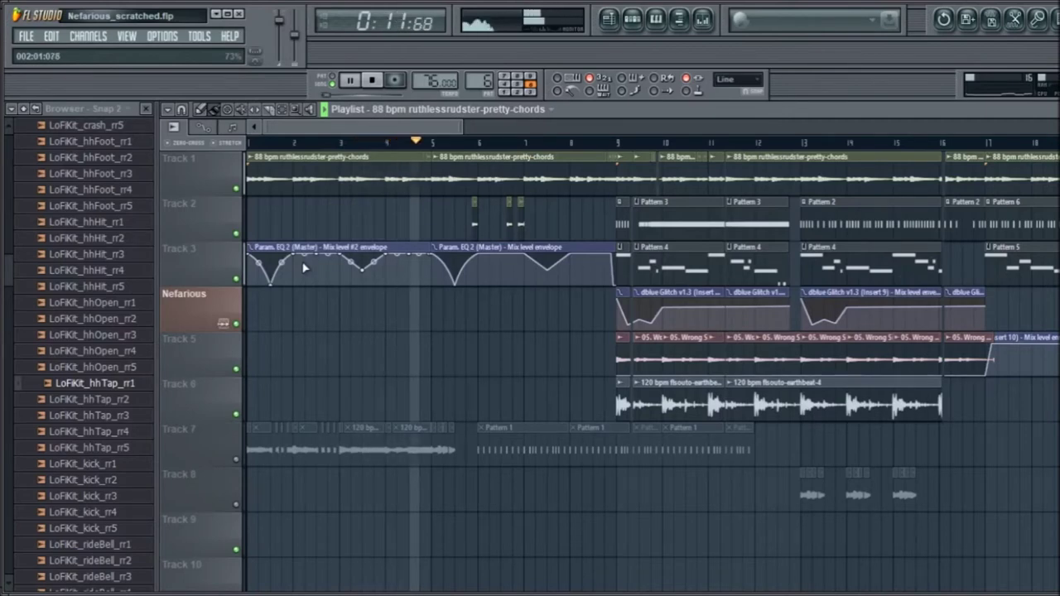
pyautogui.press('space')
# Bypass the Gross Beat effect on mixer track Insert 10.
pyautogui.click(702, 19)
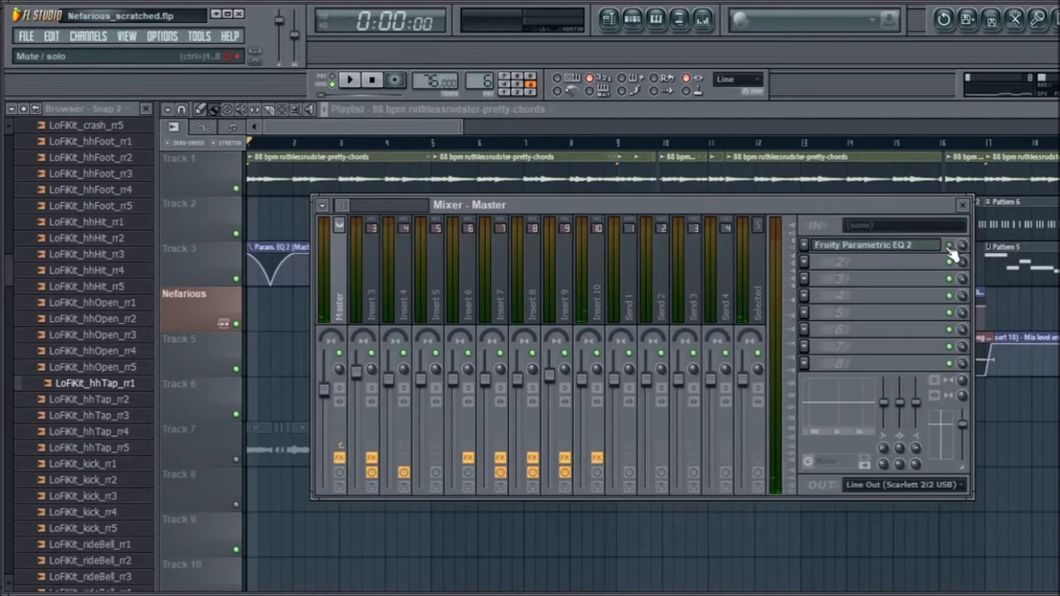
pyautogui.click(591, 276)
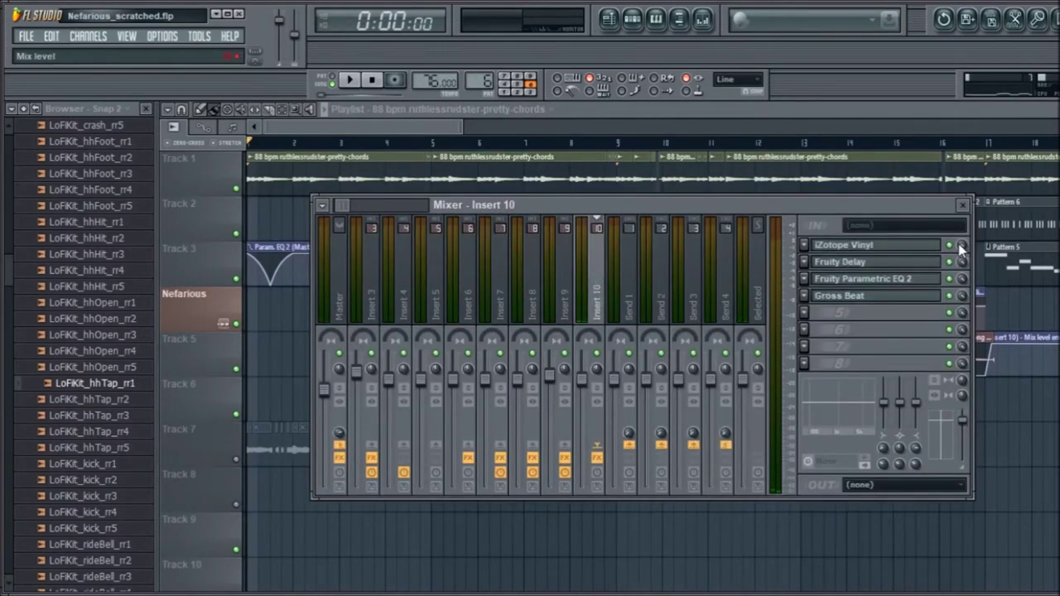
pyautogui.click(951, 296)
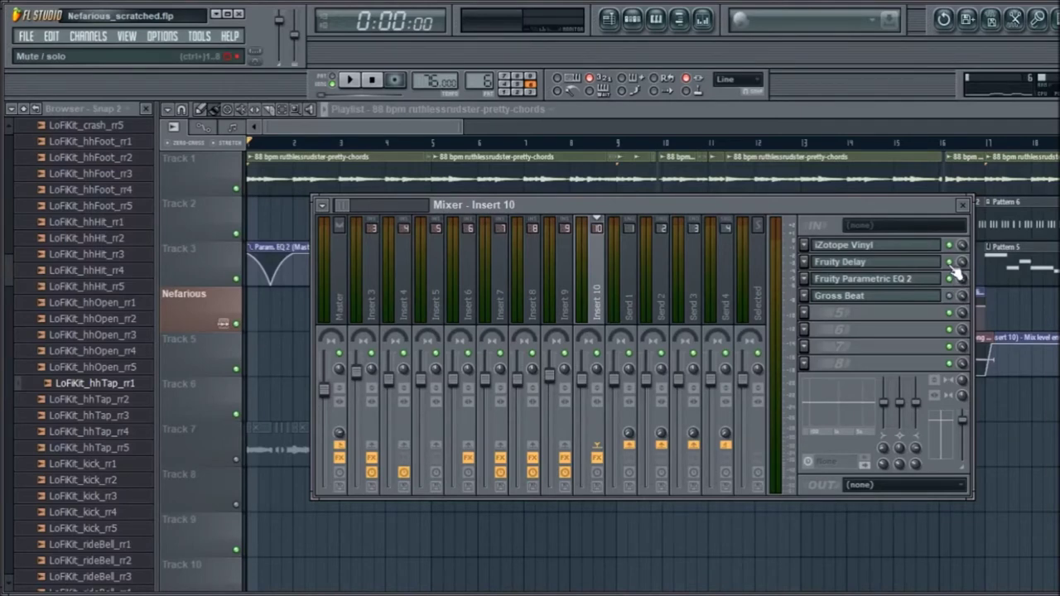
# Play the intro without Gross Beat and examine the playlist clips around bars 5 to 8.
pyautogui.click(317, 135)
pyautogui.press('space')
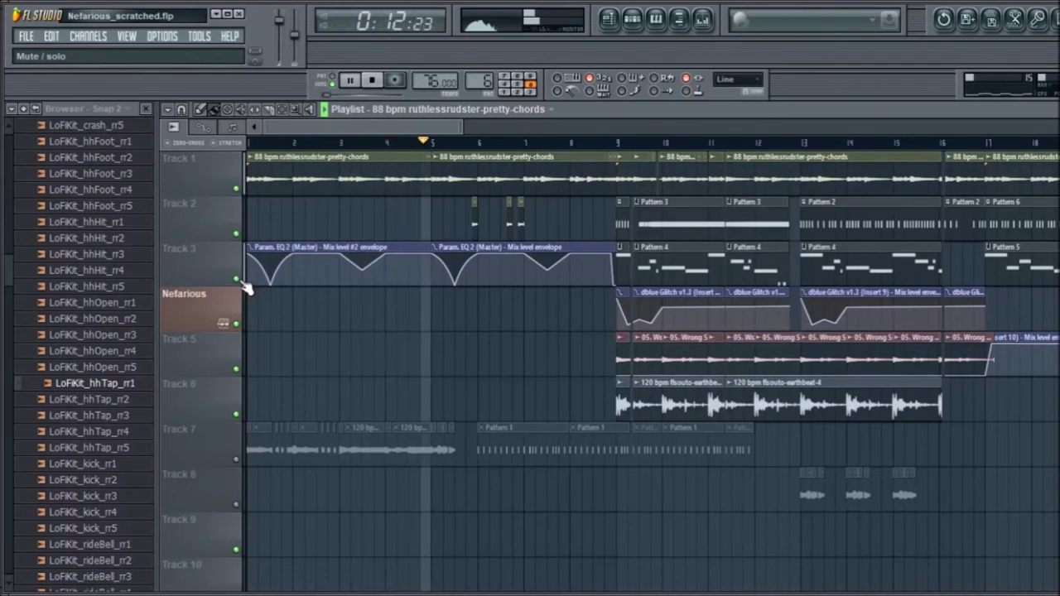
pyautogui.press('space')
pyautogui.moveTo(435, 146); pyautogui.dragTo(417, 161)
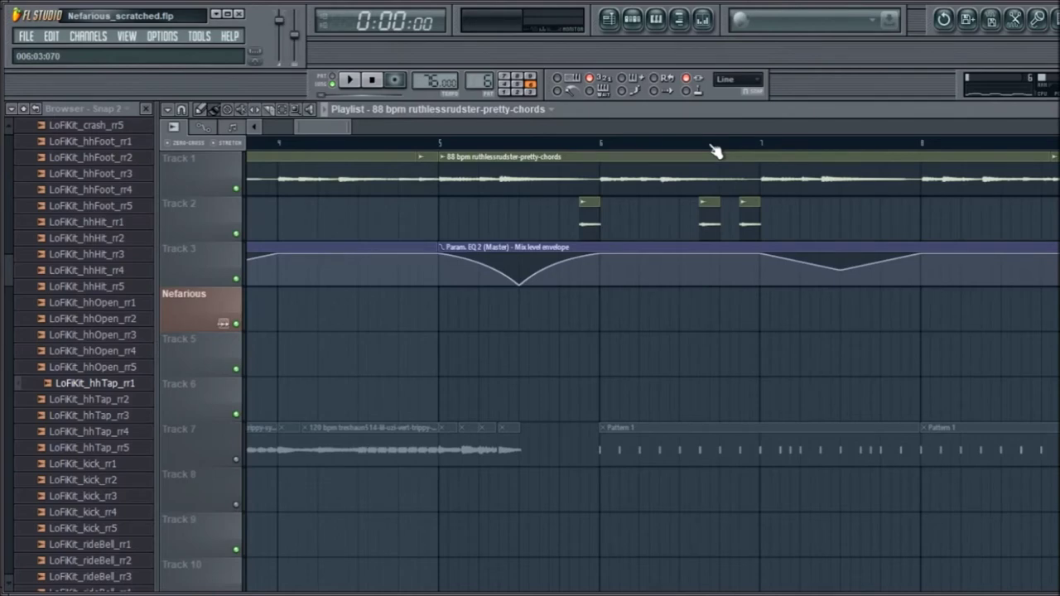
pyautogui.scroll(-4, 716, 151)
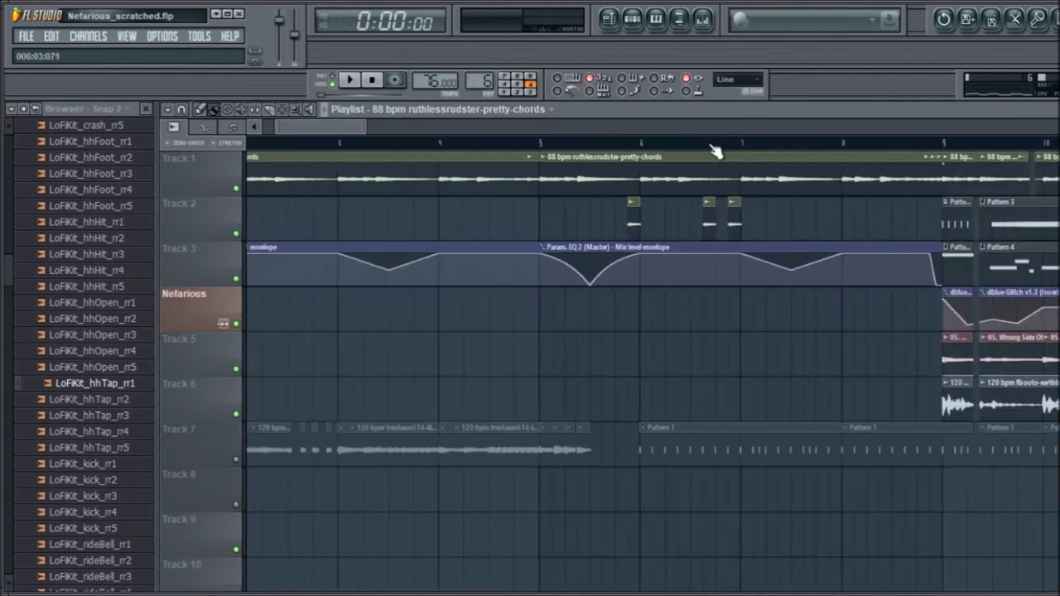
pyautogui.scroll(-1, 714, 151)
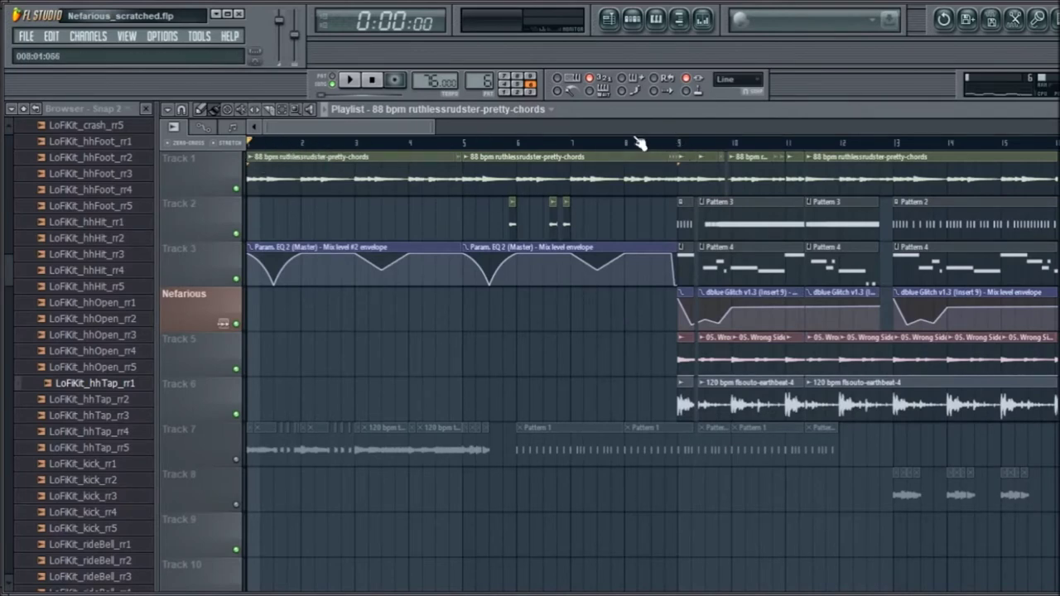
pyautogui.scroll(-2, 643, 144)
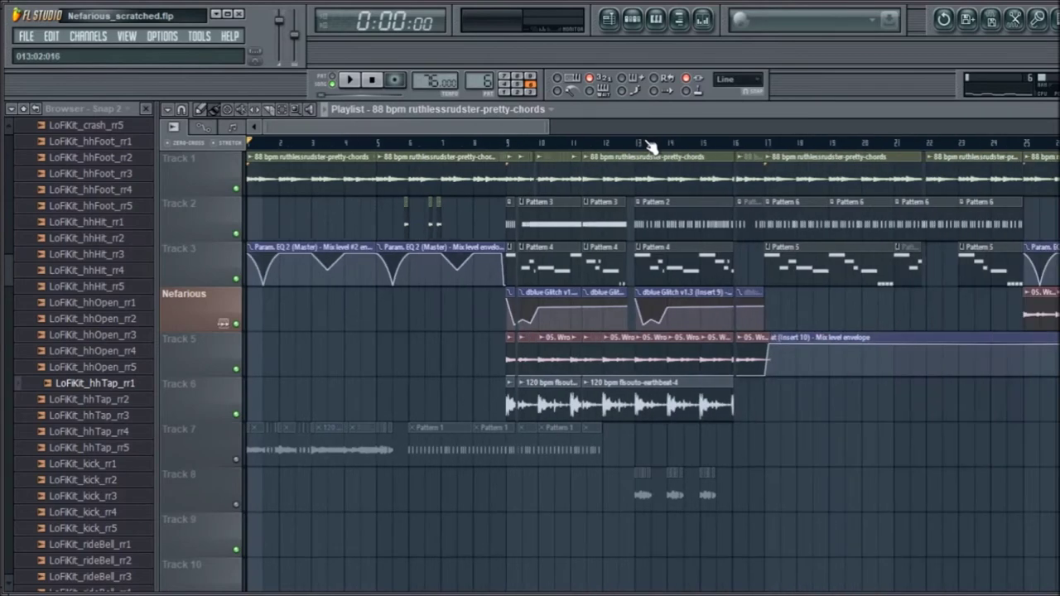
# Open Gross Beat on Insert 10 and briefly play the song to examine its Basic 5 time pattern.
pyautogui.click(704, 23)
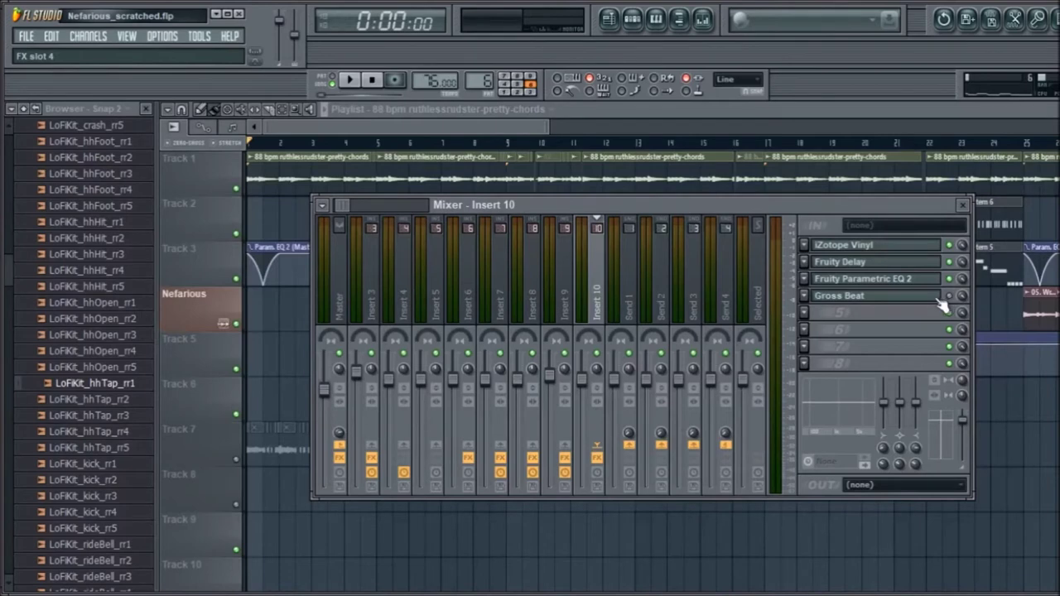
pyautogui.click(850, 296)
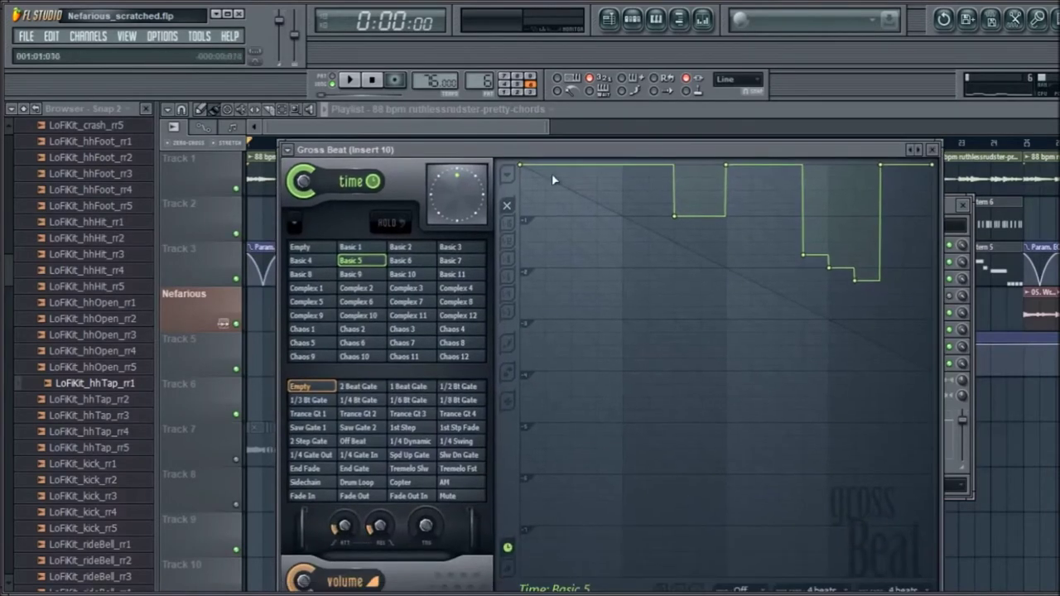
pyautogui.press('space')
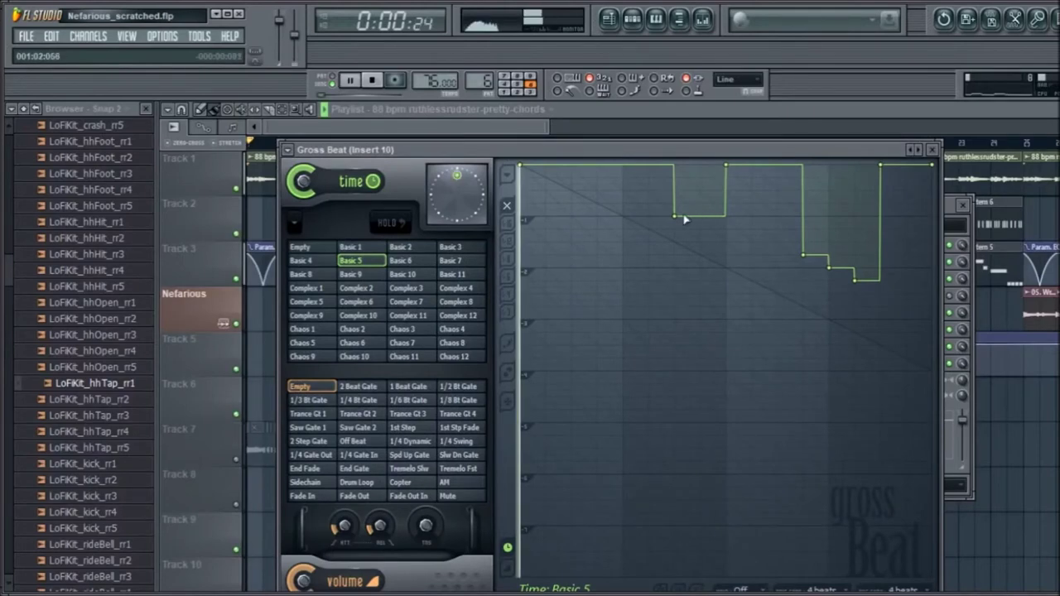
pyautogui.press('space')
# Re-enable Gross Beat on Insert 10, play the intro through its Basic 5 time pattern, and return to the playlist.
pyautogui.click(952, 217)
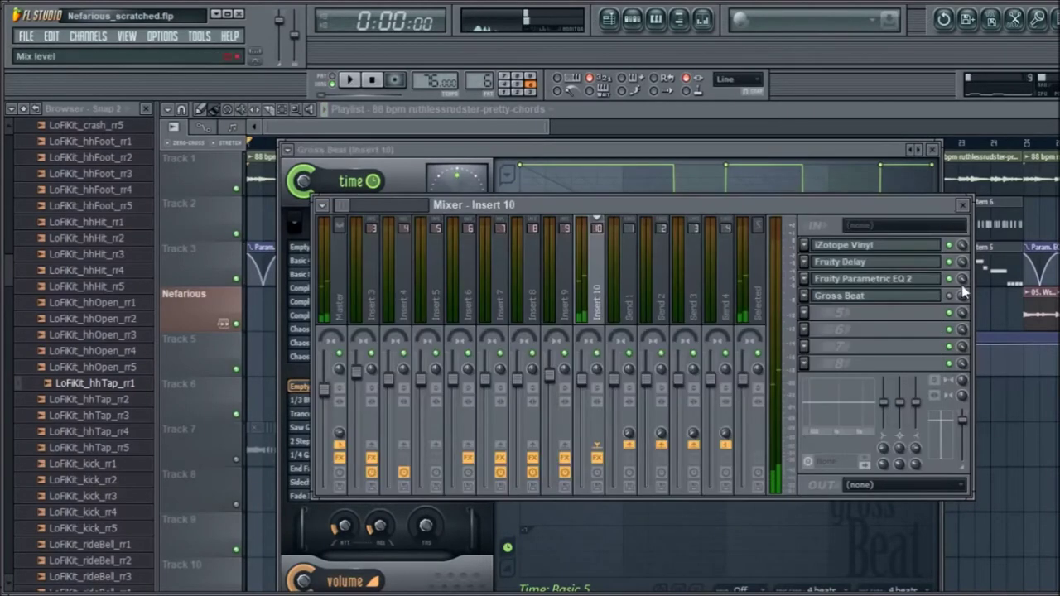
pyautogui.click(791, 154)
pyautogui.press('space')
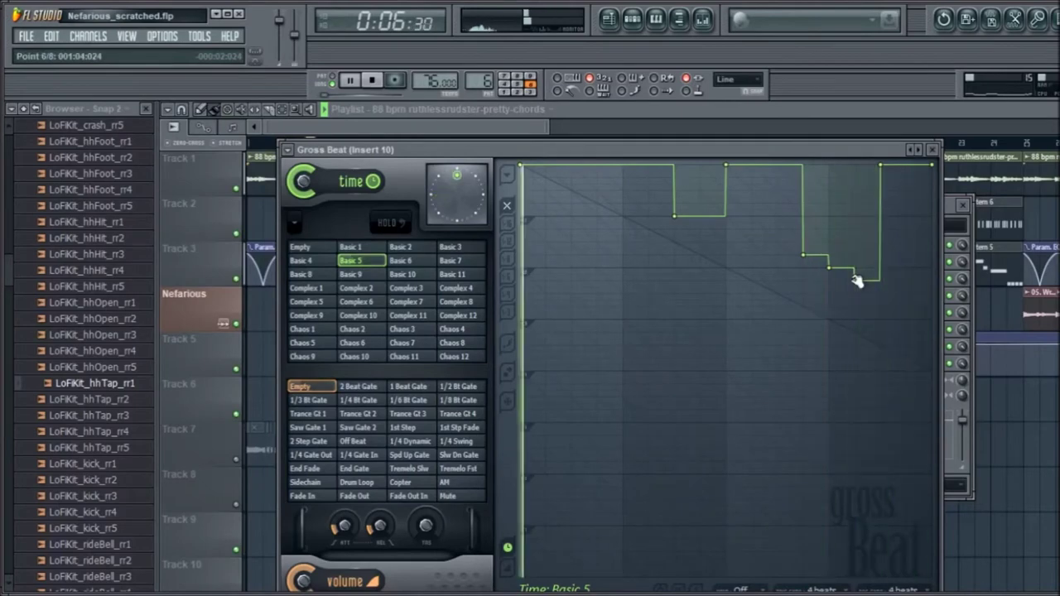
pyautogui.press('space')
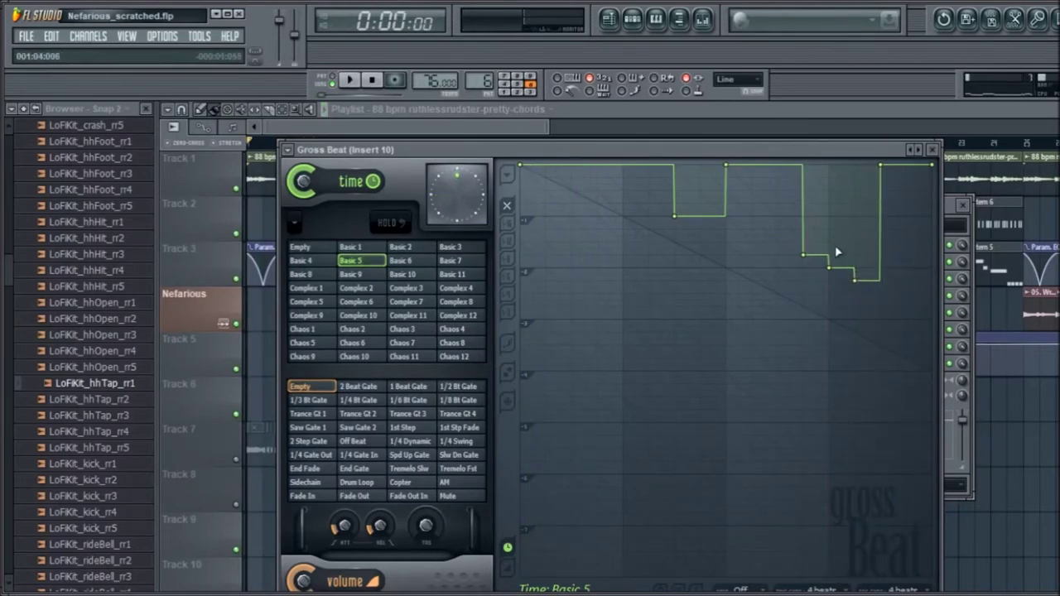
pyautogui.click(475, 123)
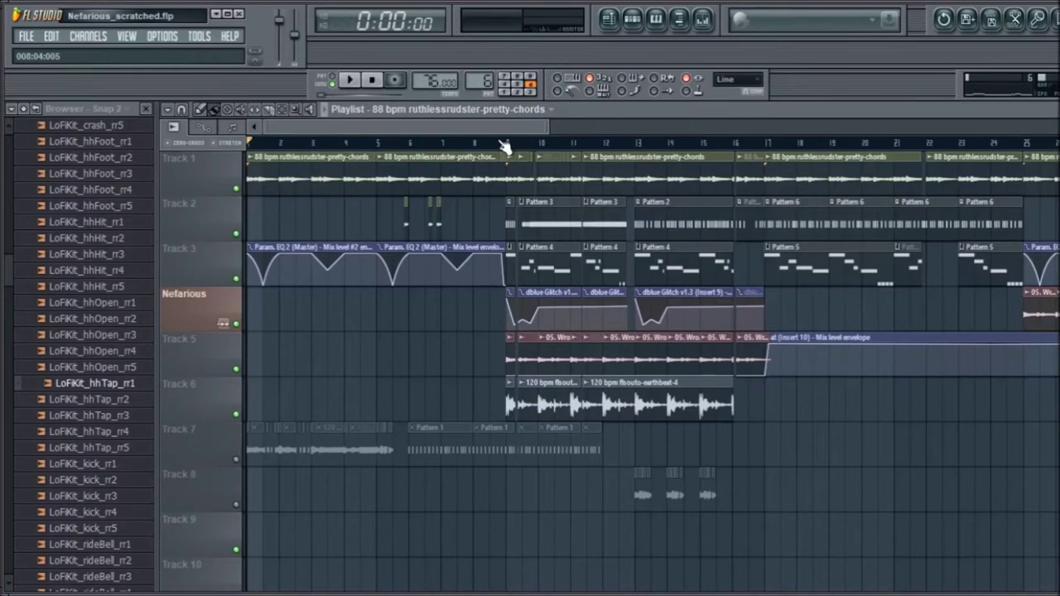
# View the effect chain of Insert 10 in the mixer and close the mixer.
pyautogui.click(702, 18)
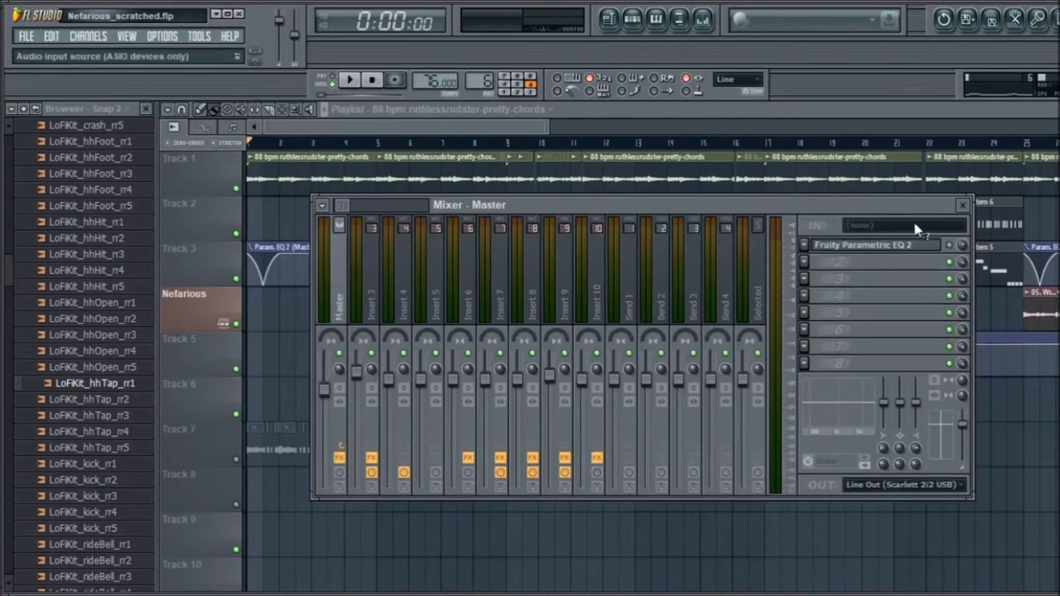
pyautogui.click(586, 269)
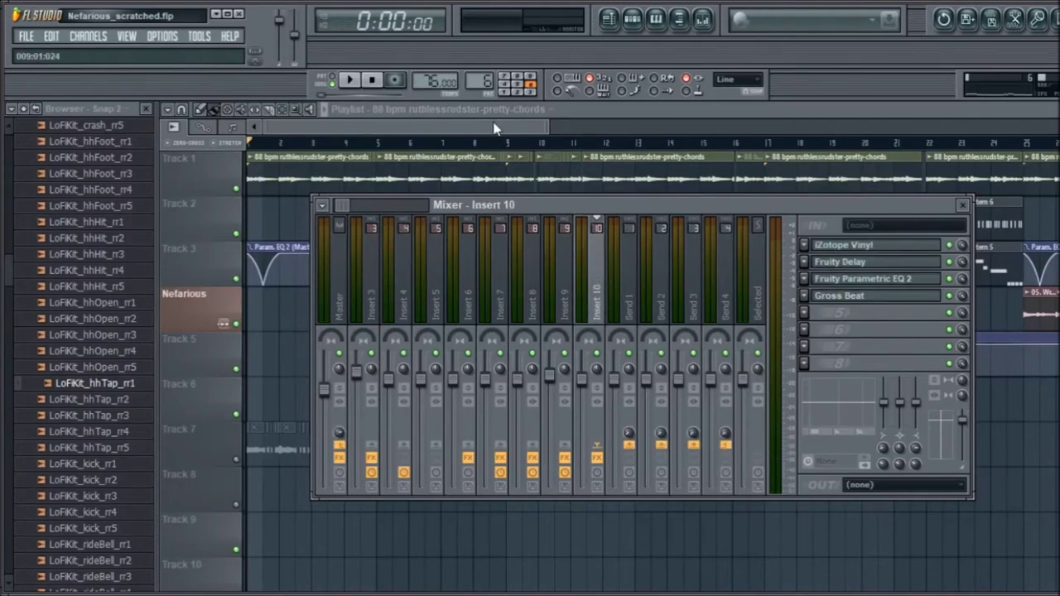
pyautogui.press('F9')
# Play the song twice from bar 9 and examine the short gap cut across the playlist clips before bar 10.
pyautogui.click(507, 142)
pyautogui.scroll(2, 512, 149)
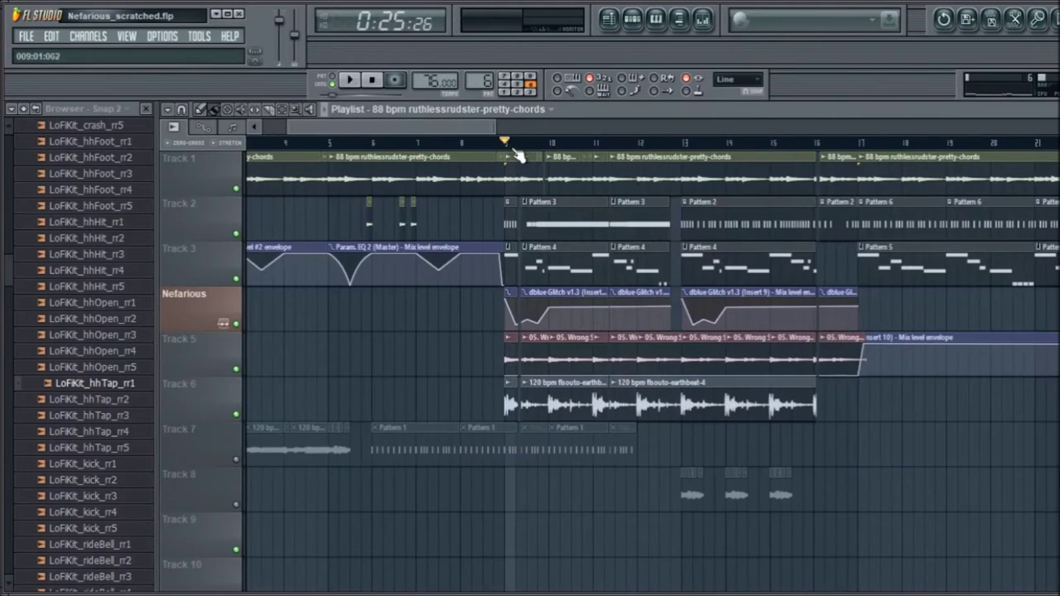
pyautogui.scroll(4, 518, 157)
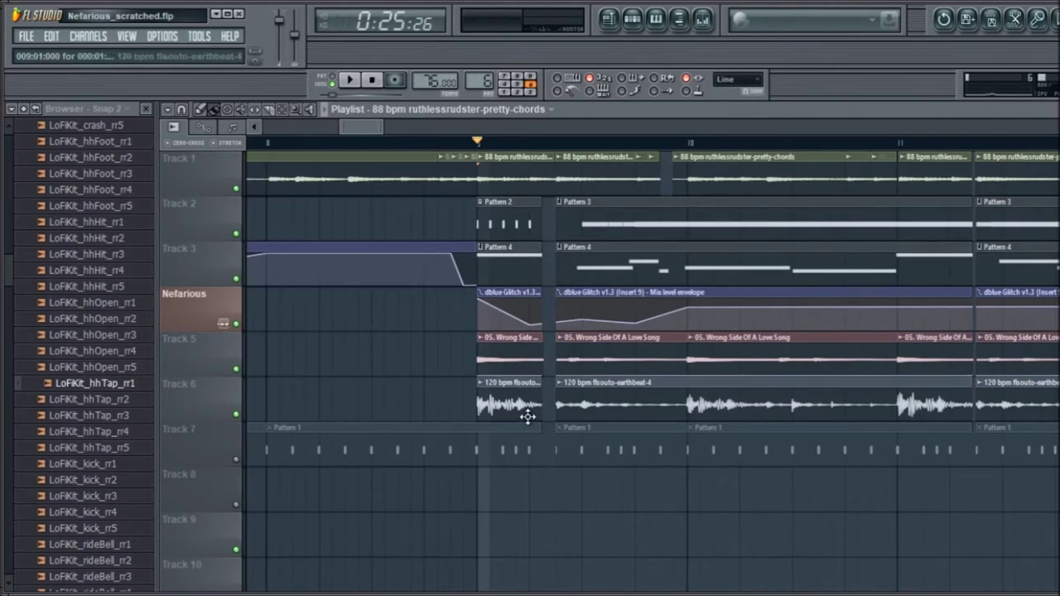
pyautogui.press('space')
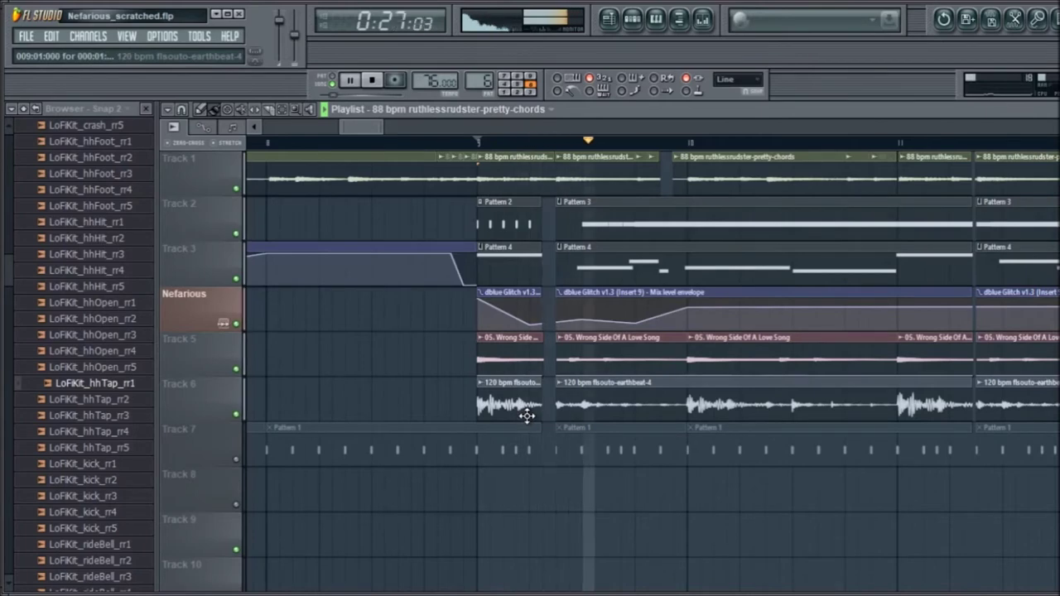
pyautogui.press('space')
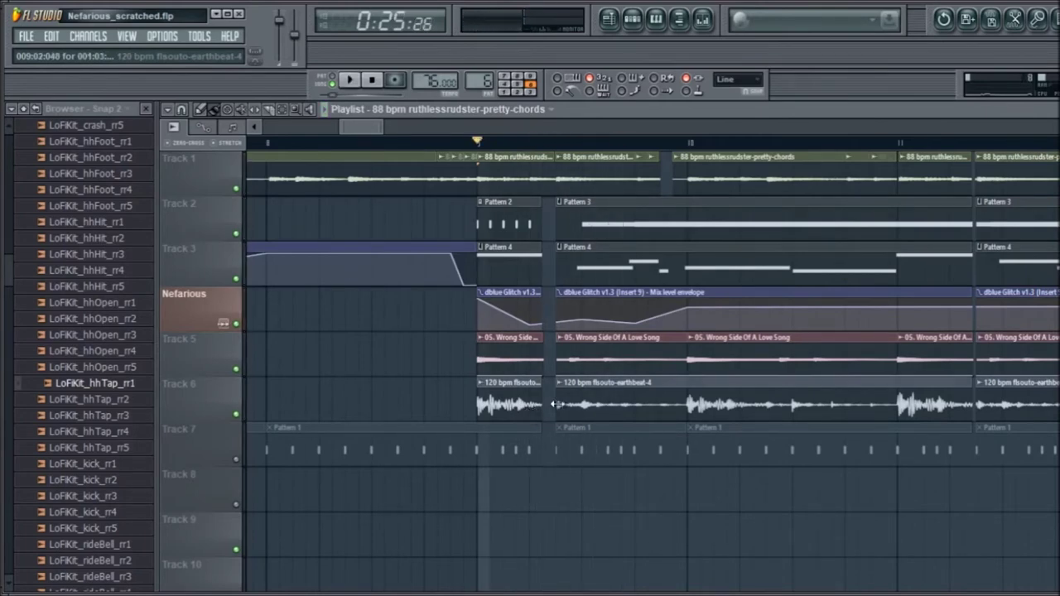
pyautogui.press('space')
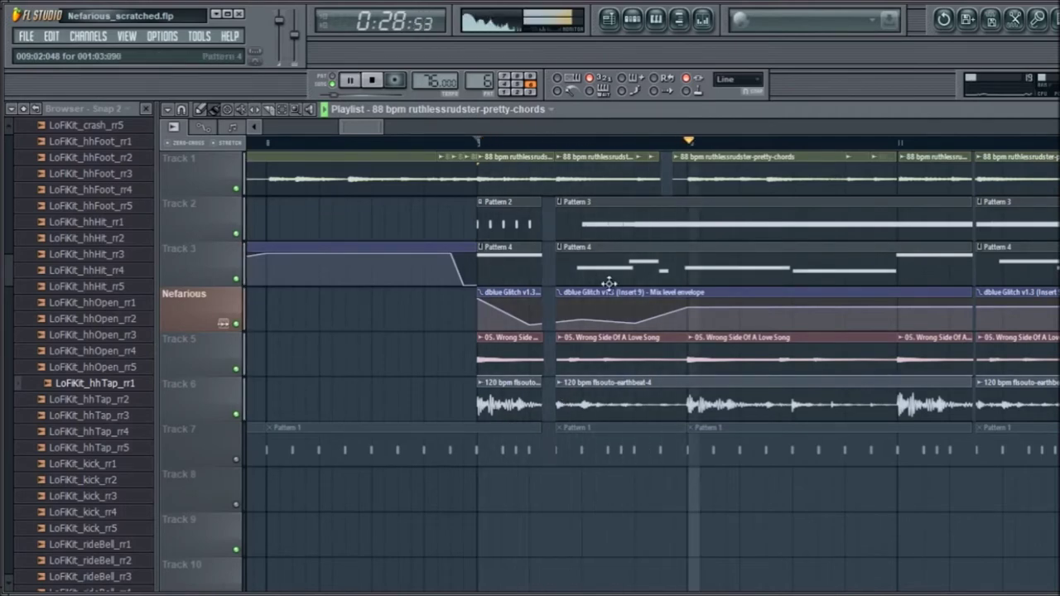
pyautogui.press('space')
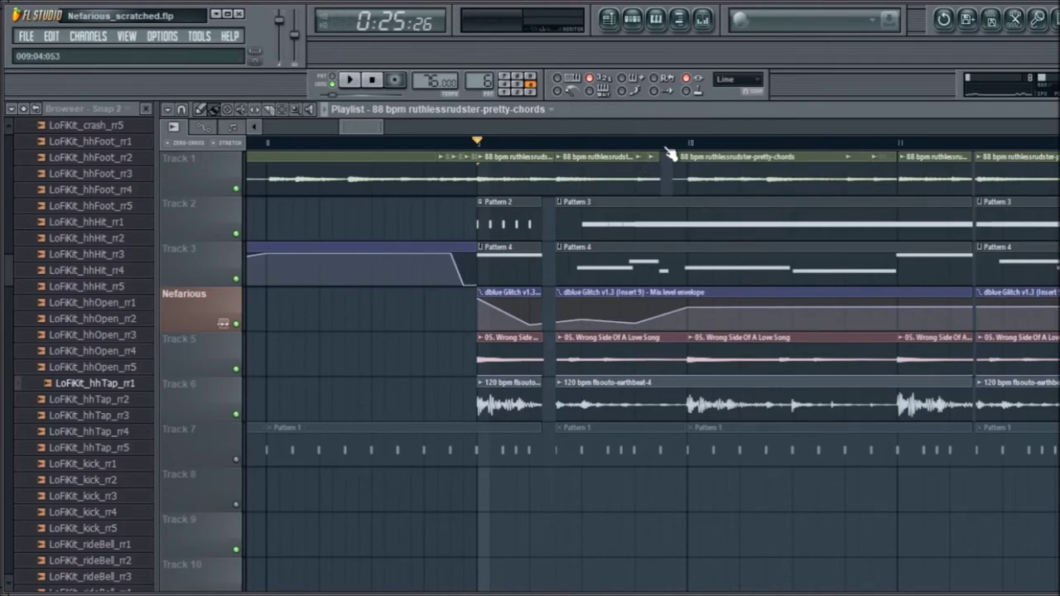
# Play the song from bar 11 and examine the cut between the clips in the middle of that bar.
pyautogui.scroll(-3, 670, 154)
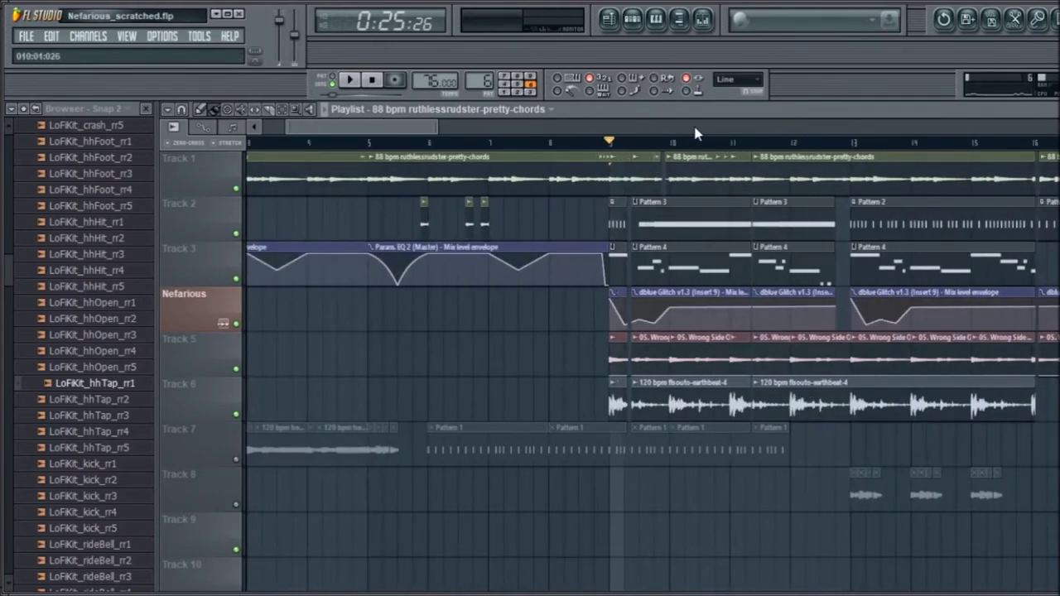
pyautogui.scroll(-1, 696, 134)
pyautogui.click(660, 143)
pyautogui.scroll(4, 661, 145)
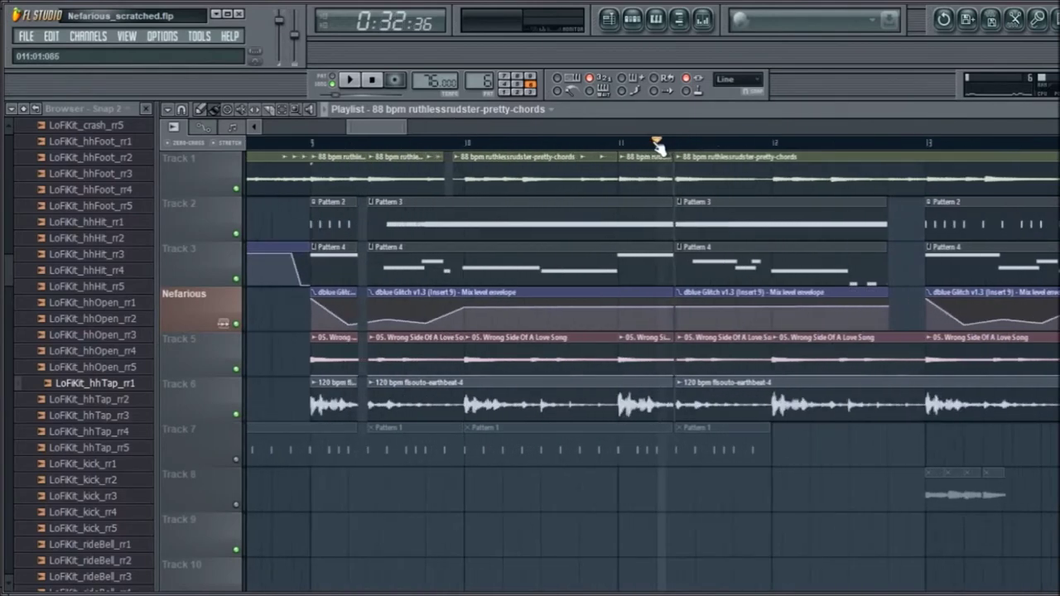
pyautogui.scroll(2, 660, 143)
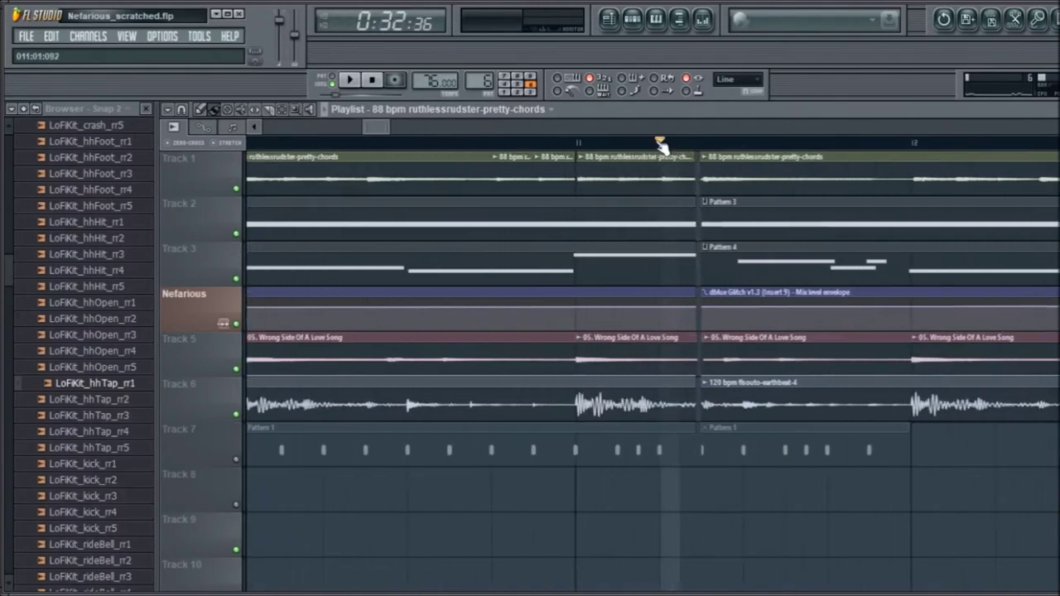
pyautogui.click(570, 143)
pyautogui.press('space')
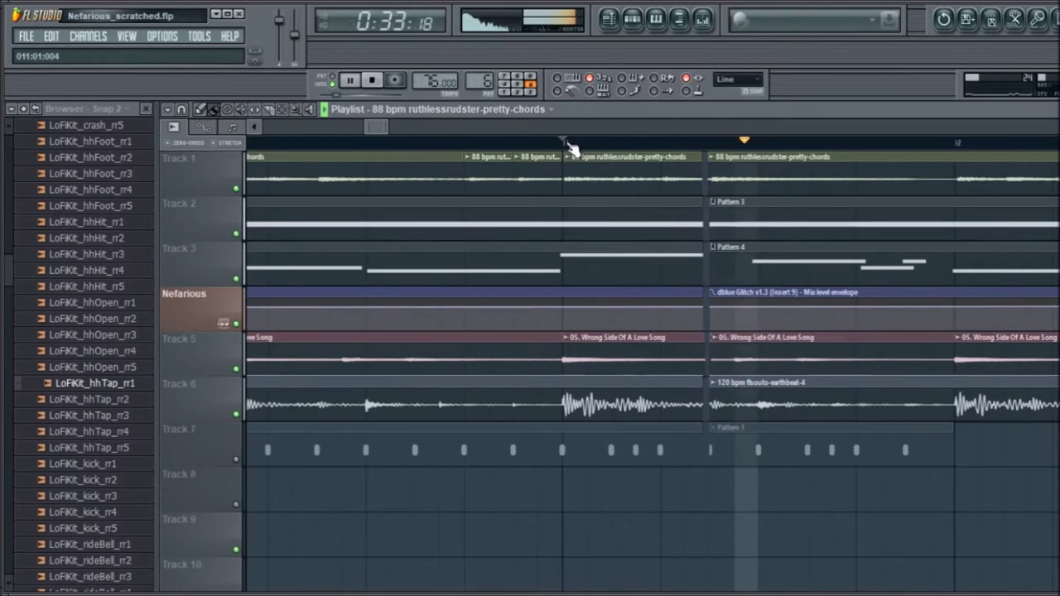
pyautogui.scroll(-2, 584, 142)
pyautogui.scroll(-2, 580, 143)
pyautogui.press('space')
# Place the playhead at bar 15 and examine the clip arrangement and gaps around bars 13 to 17.
pyautogui.scroll(-3, 573, 143)
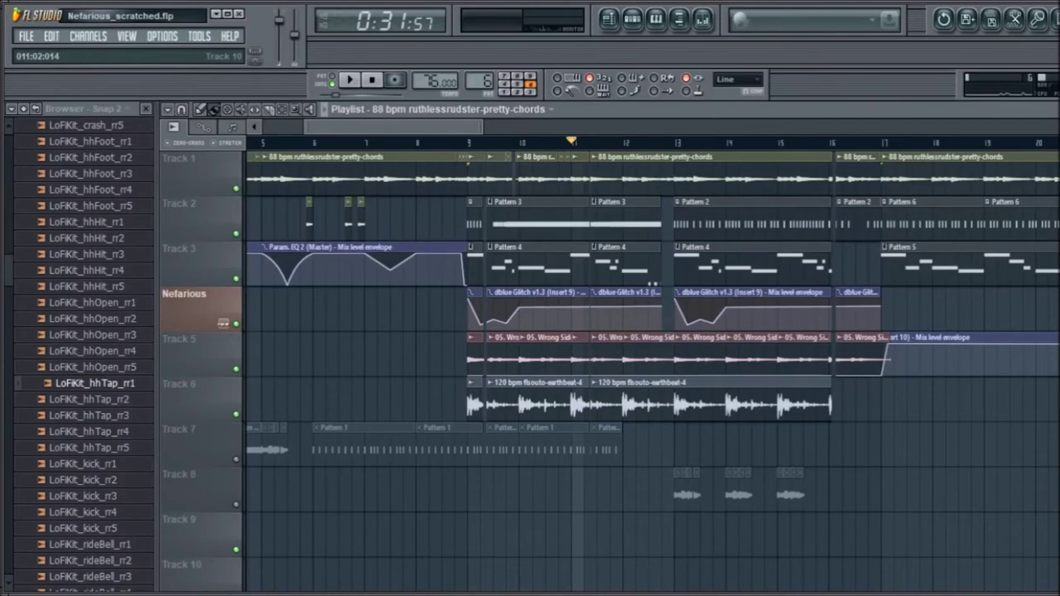
pyautogui.scroll(-5, 688, 149)
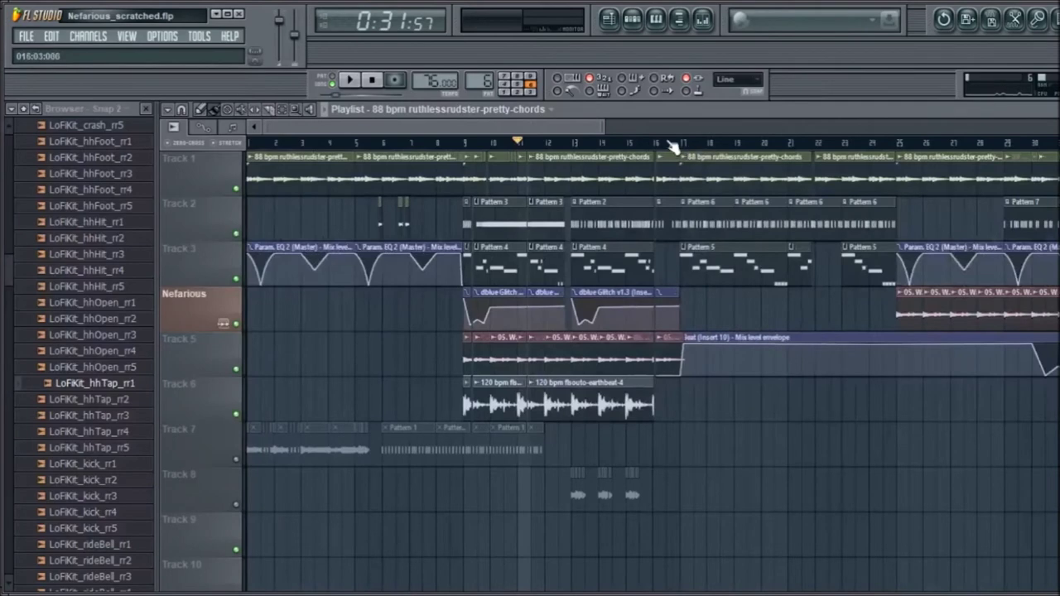
pyautogui.scroll(3, 586, 145)
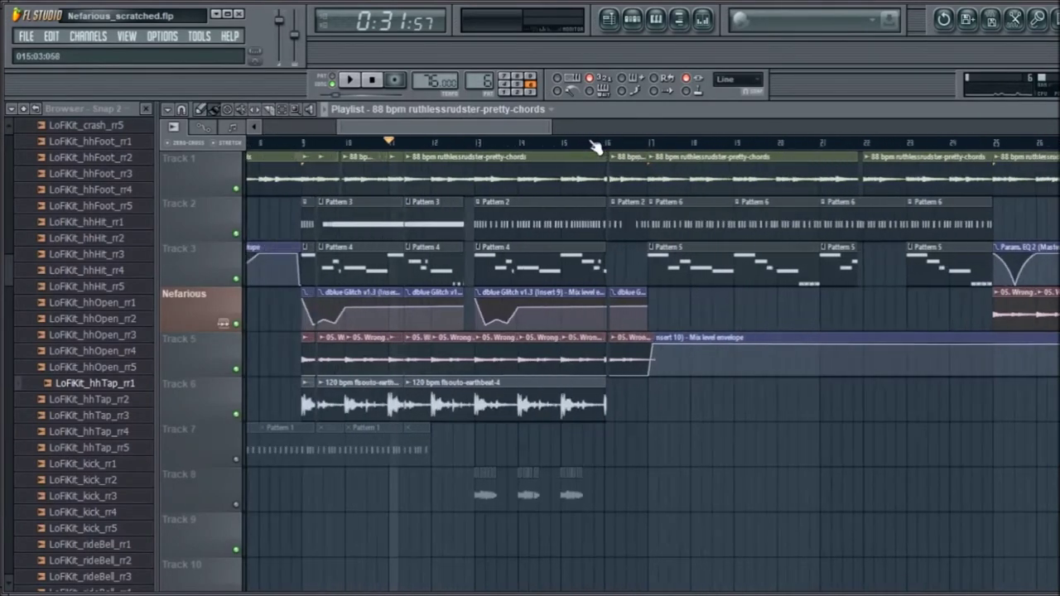
pyautogui.scroll(3, 595, 147)
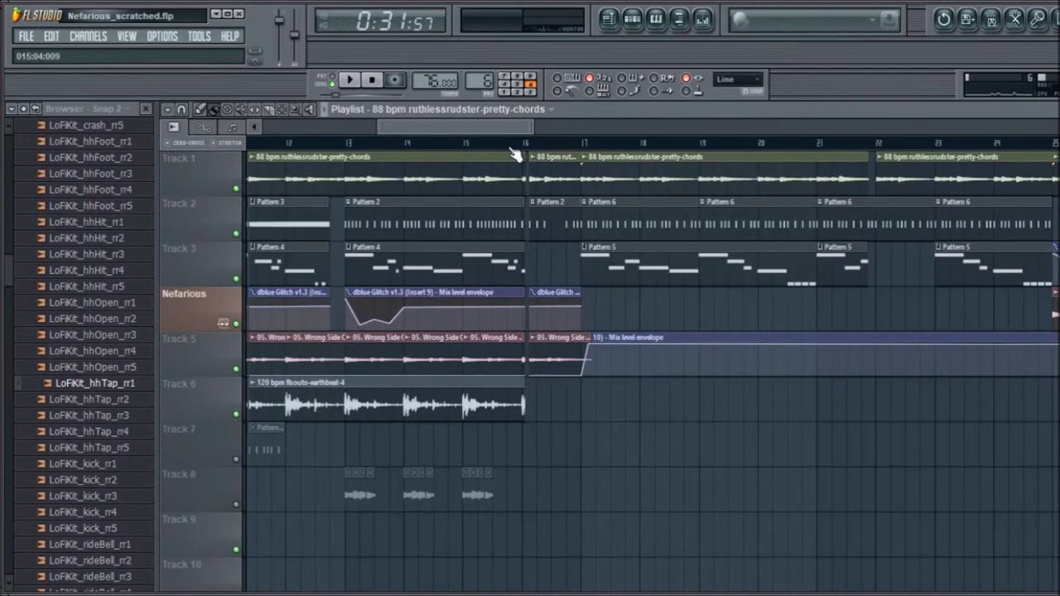
pyautogui.click(466, 148)
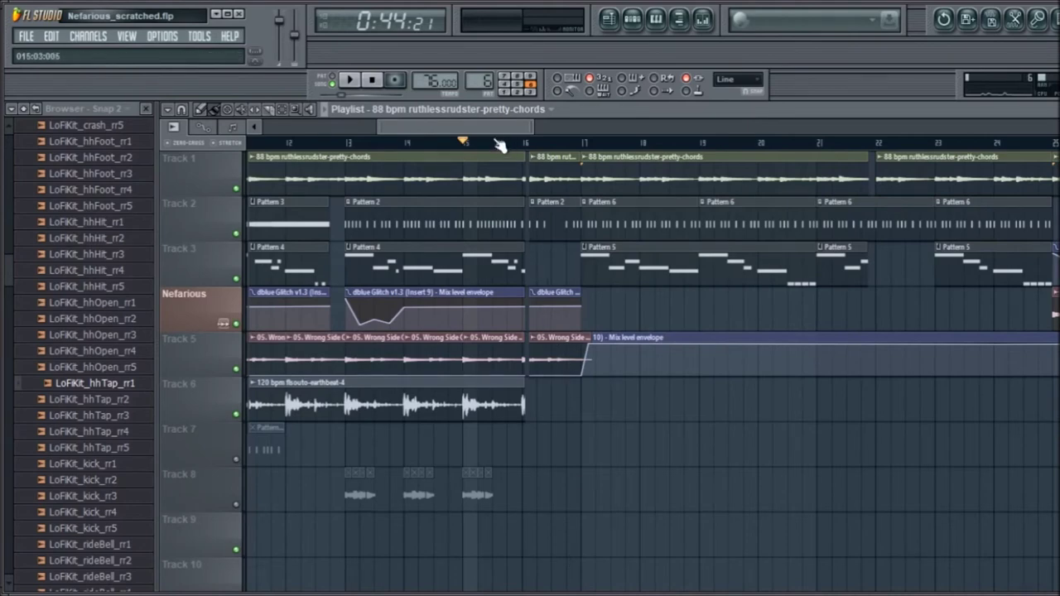
pyautogui.scroll(1, 497, 149)
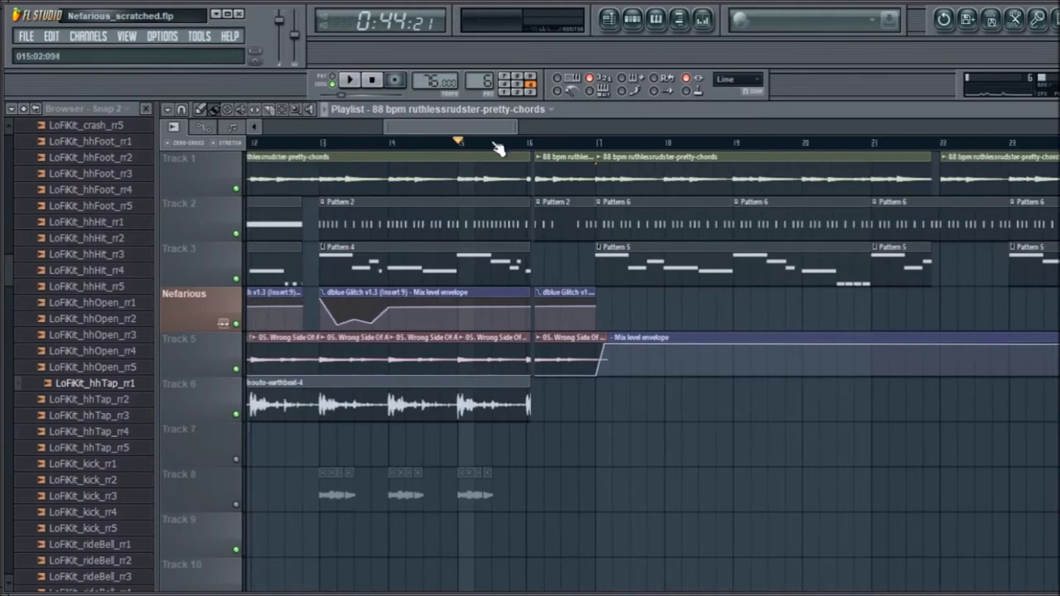
pyautogui.scroll(-1, 498, 149)
pyautogui.scroll(-1, 497, 149)
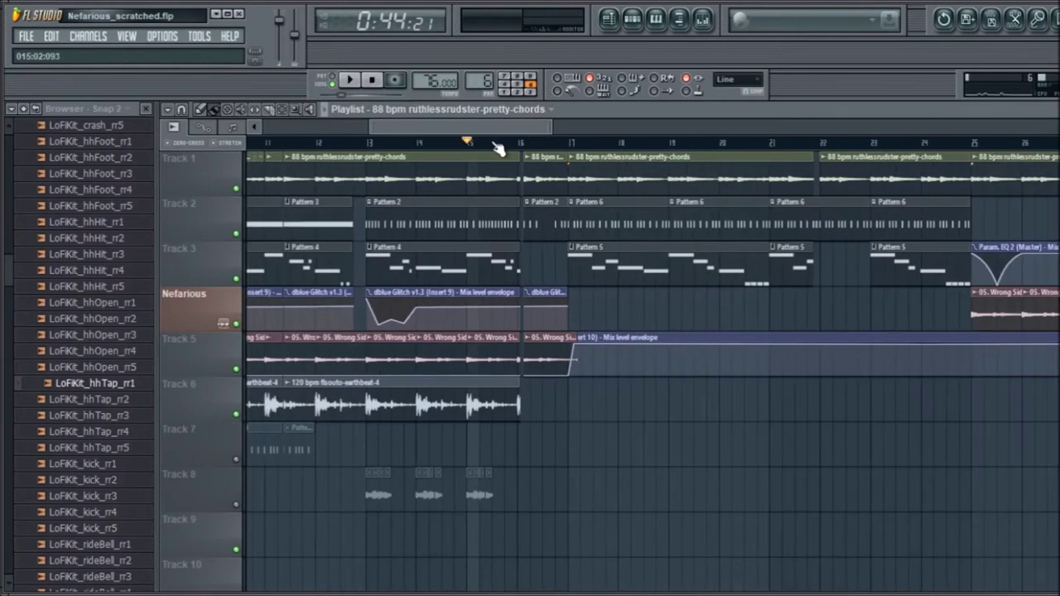
pyautogui.scroll(2, 497, 149)
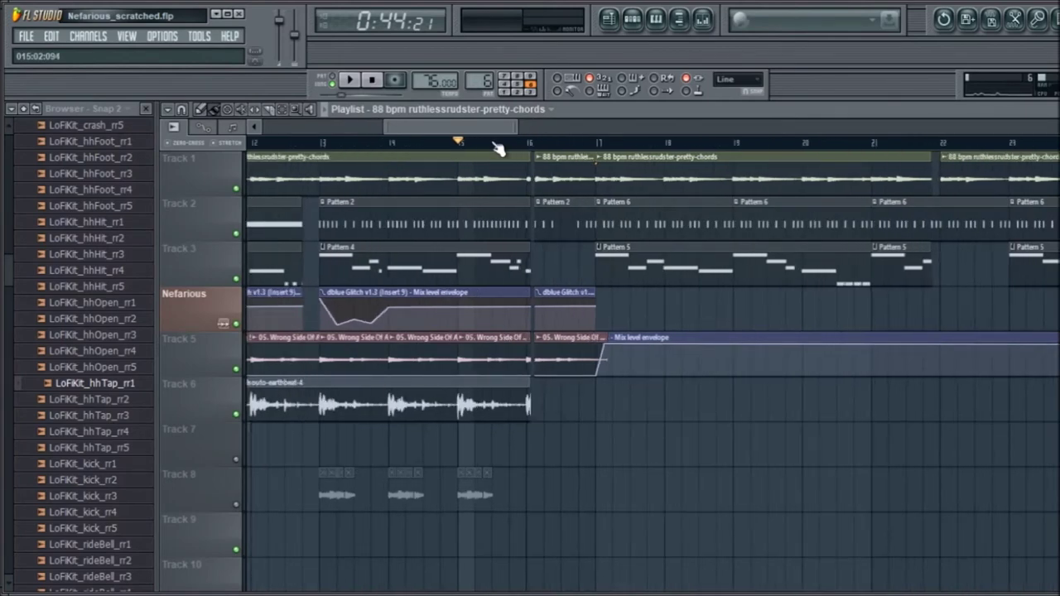
pyautogui.scroll(-5, 543, 143)
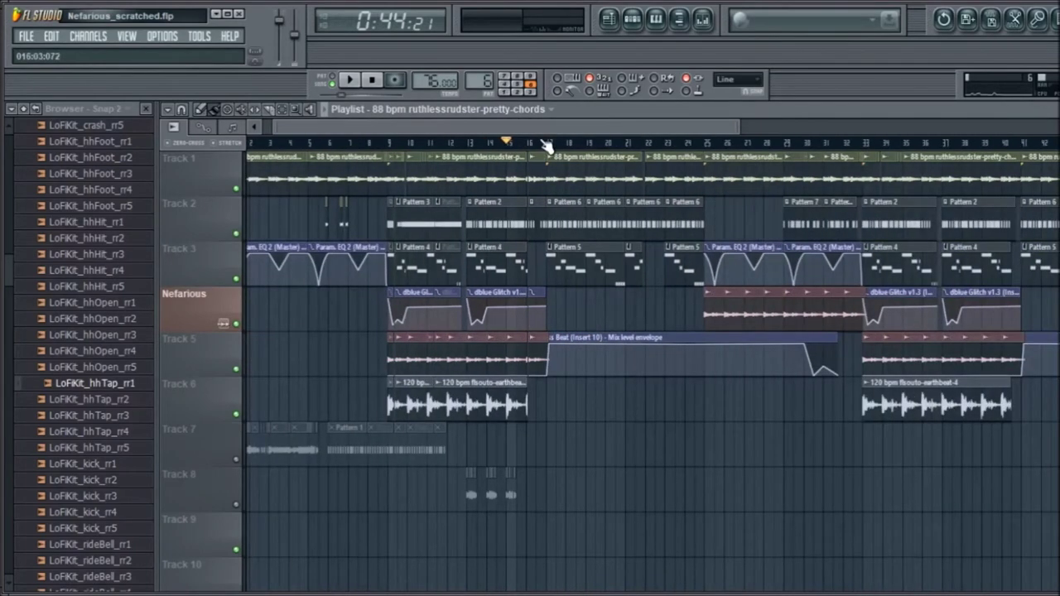
pyautogui.scroll(-1, 547, 146)
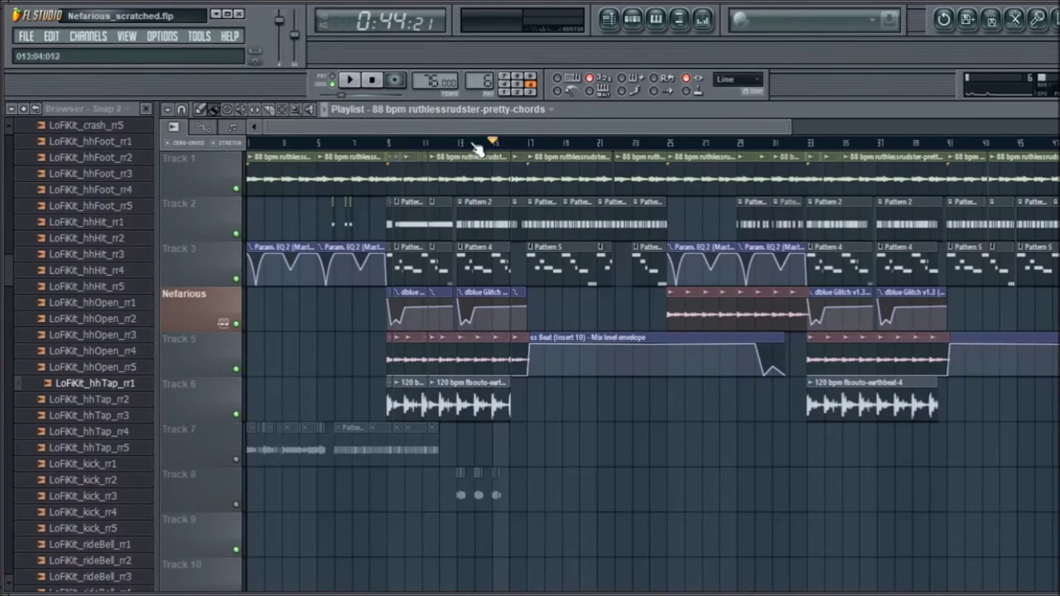
# Play the song from bar 9 past bar 22, following the drum, bass and automation clips in the playlist.
pyautogui.click(395, 149)
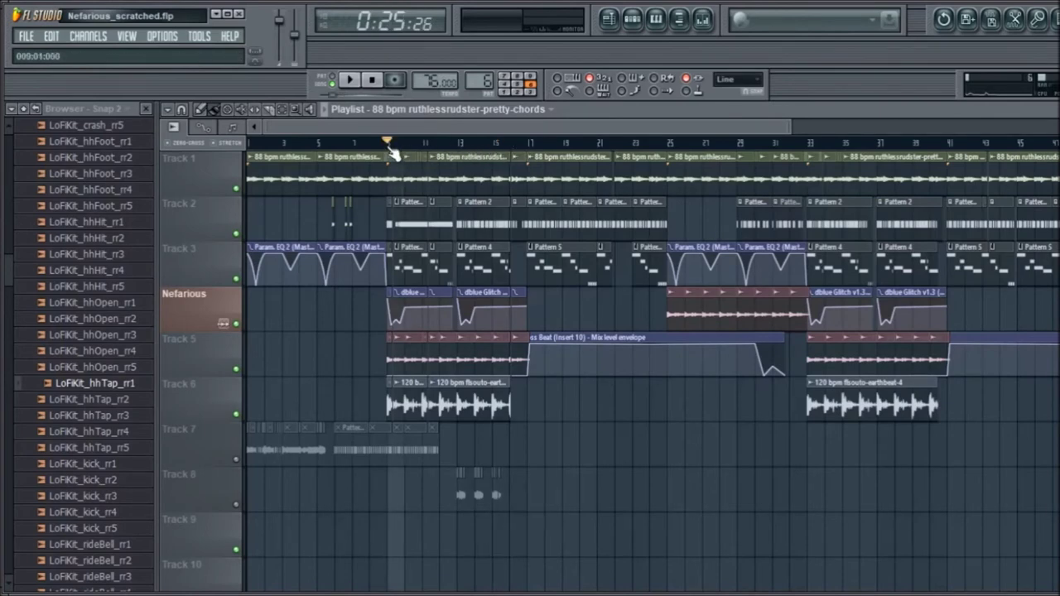
pyautogui.press('space')
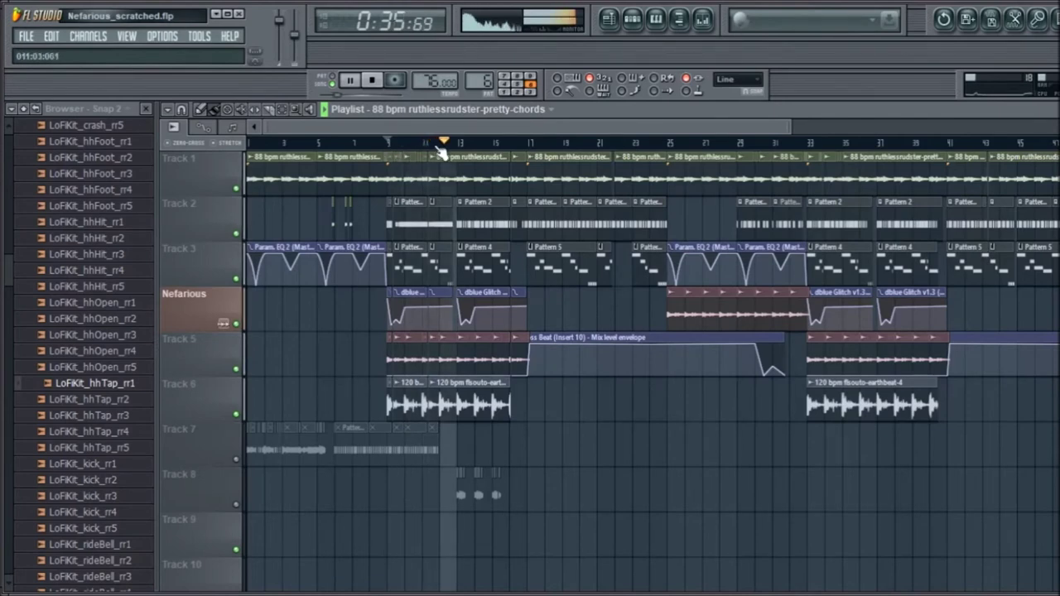
pyautogui.scroll(3, 461, 153)
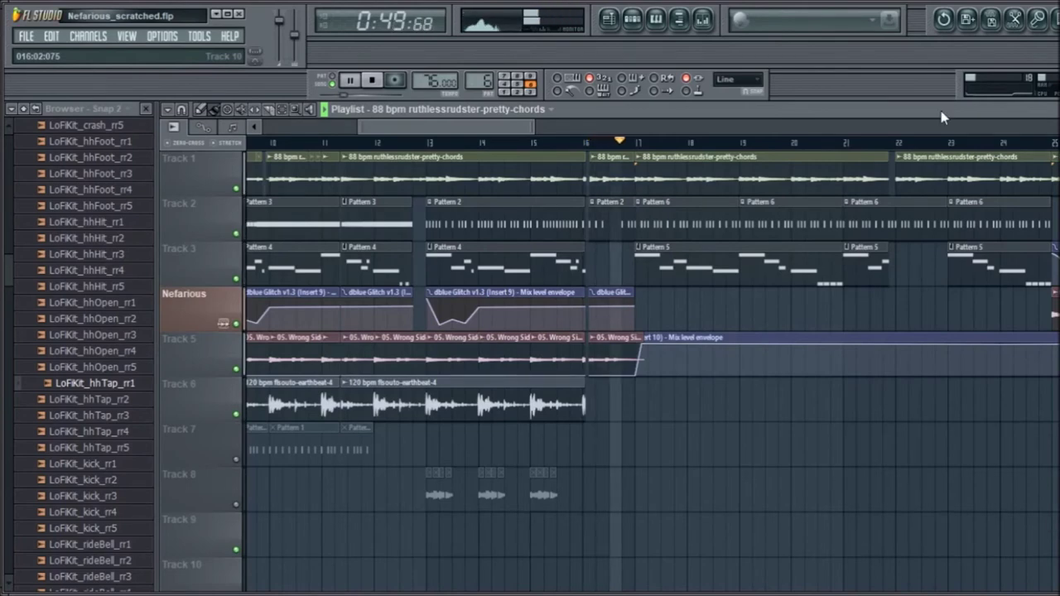
pyautogui.scroll(-1, 820, 147)
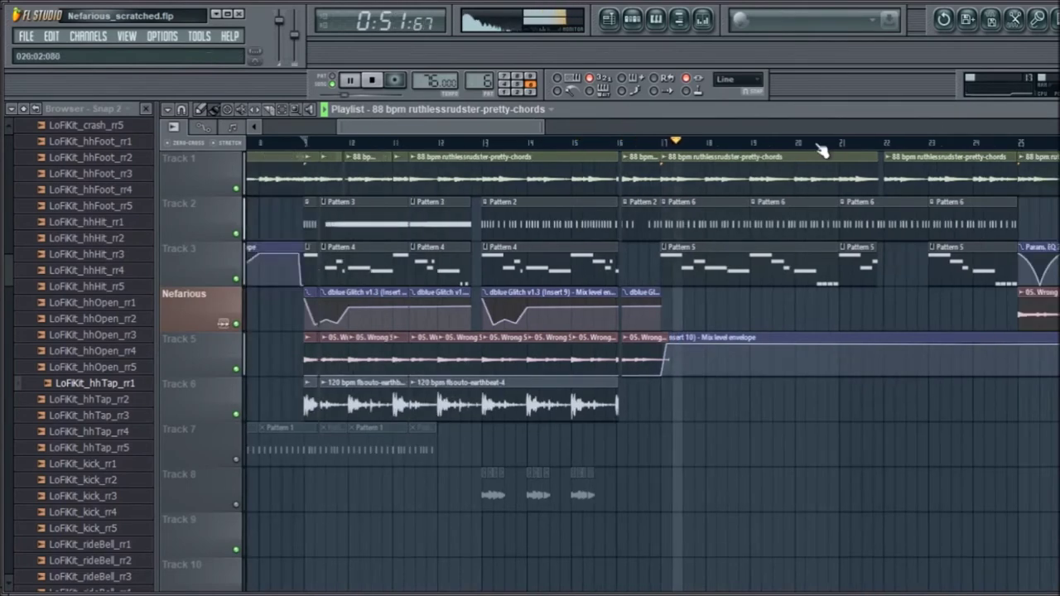
pyautogui.scroll(-1, 820, 145)
pyautogui.scroll(-1, 818, 141)
pyautogui.hscroll(1, 817, 139)
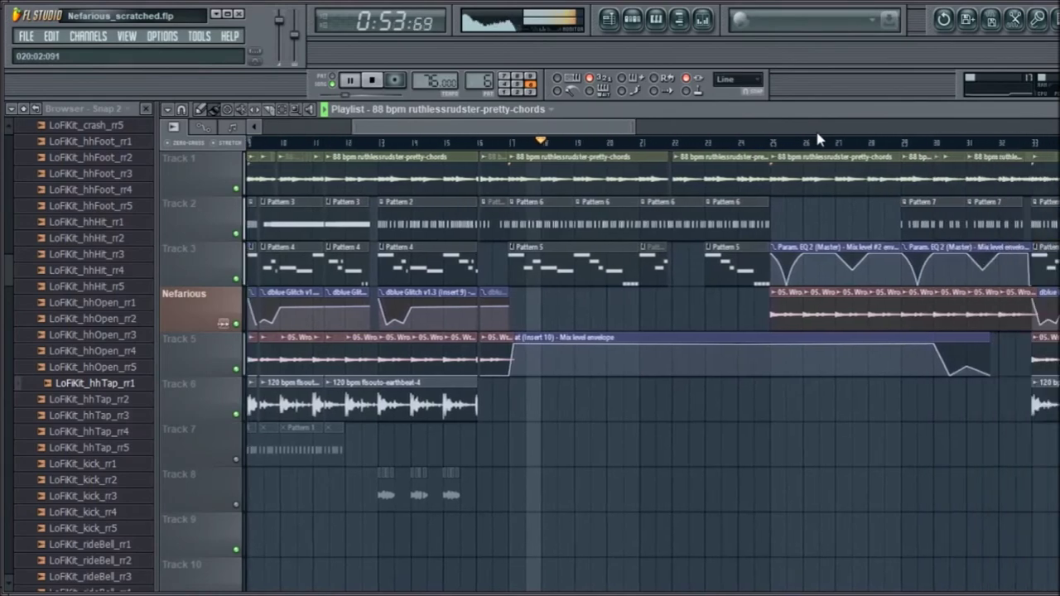
pyautogui.scroll(1, 701, 151)
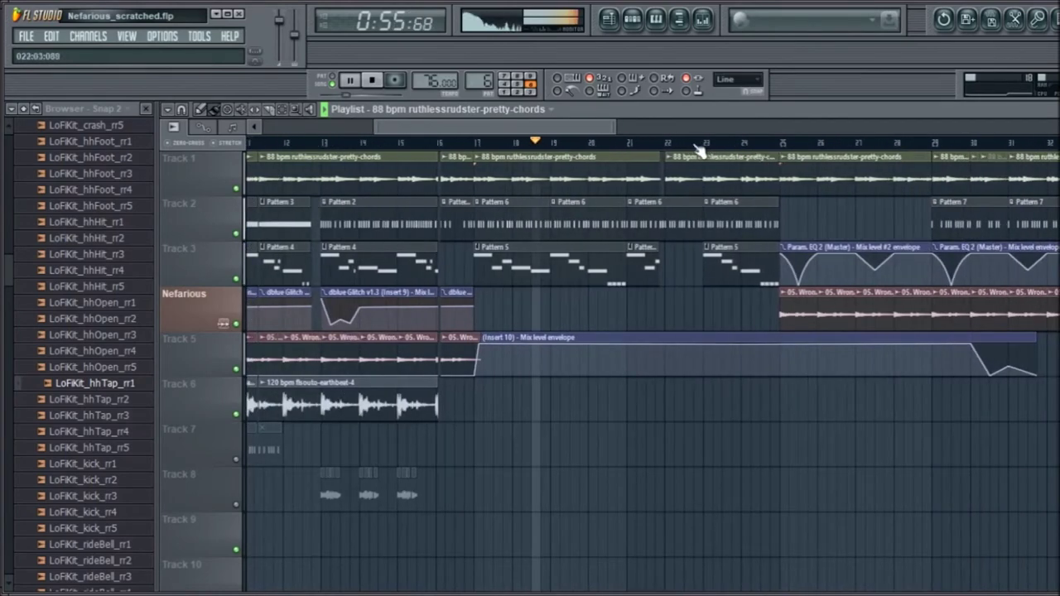
pyautogui.scroll(1, 662, 147)
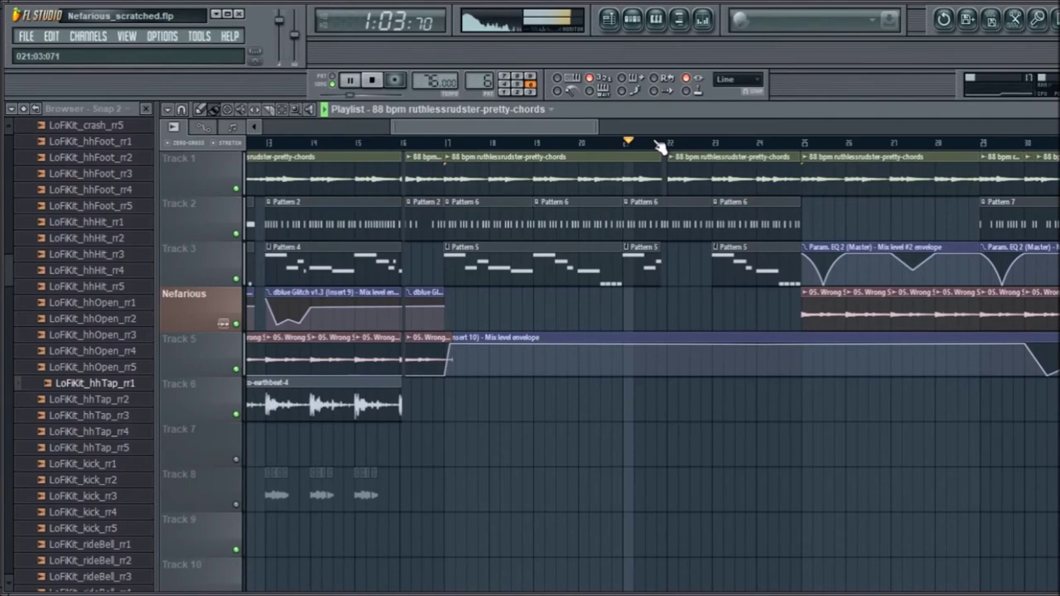
pyautogui.scroll(1, 658, 147)
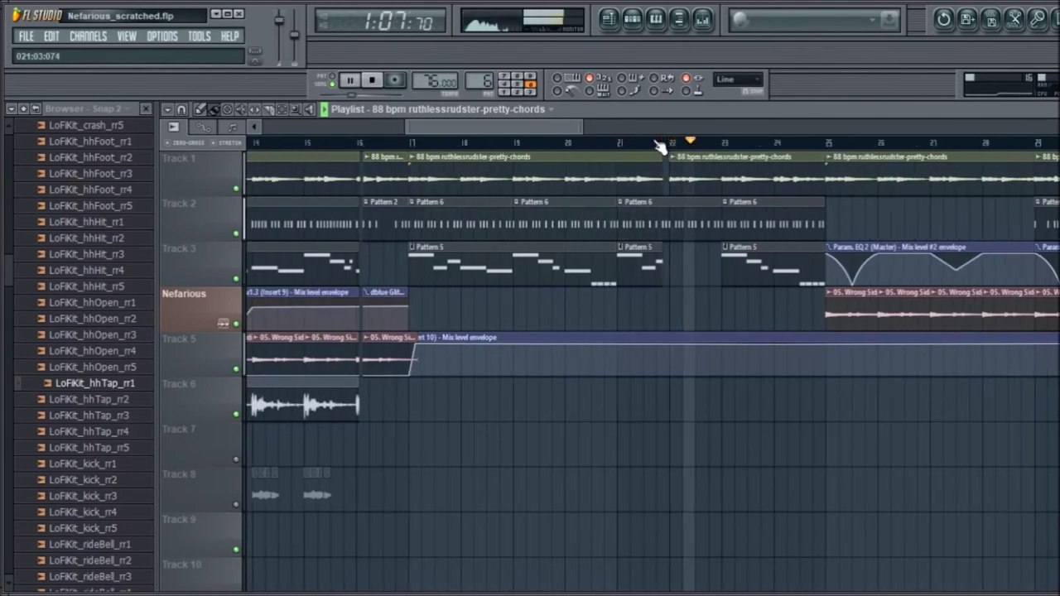
pyautogui.press('space')
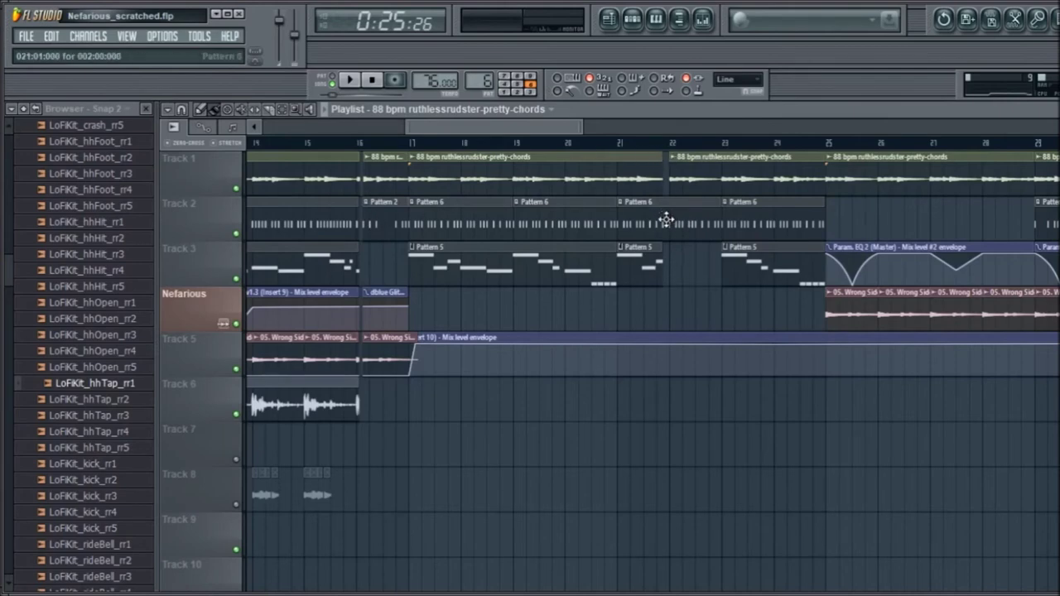
# Replay the song from bar 21 to hear the gap before bar 22, and view the clips at bars 25 to 33.
pyautogui.click(620, 143)
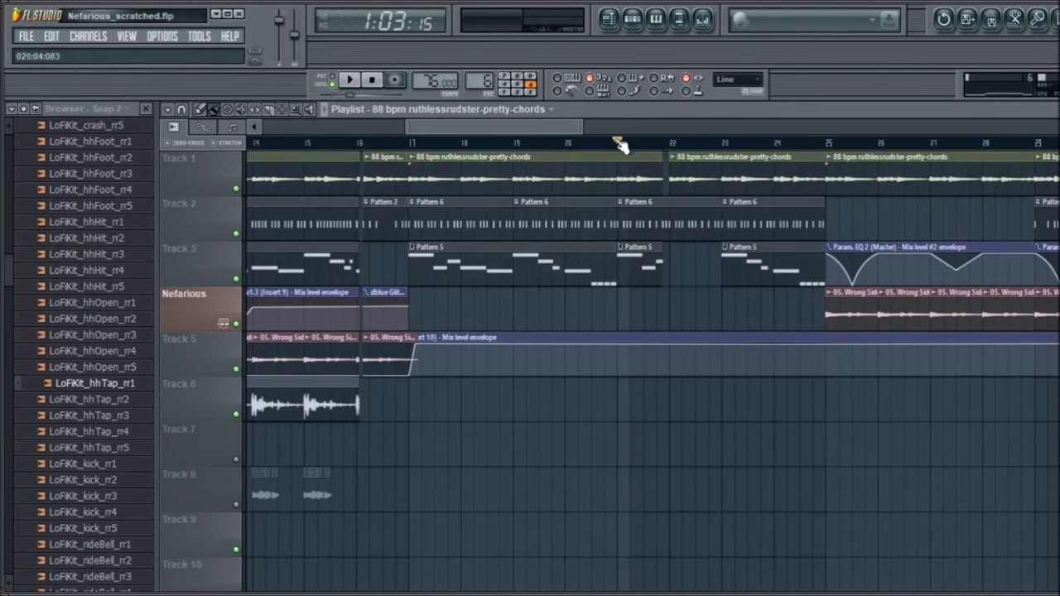
pyautogui.press('space')
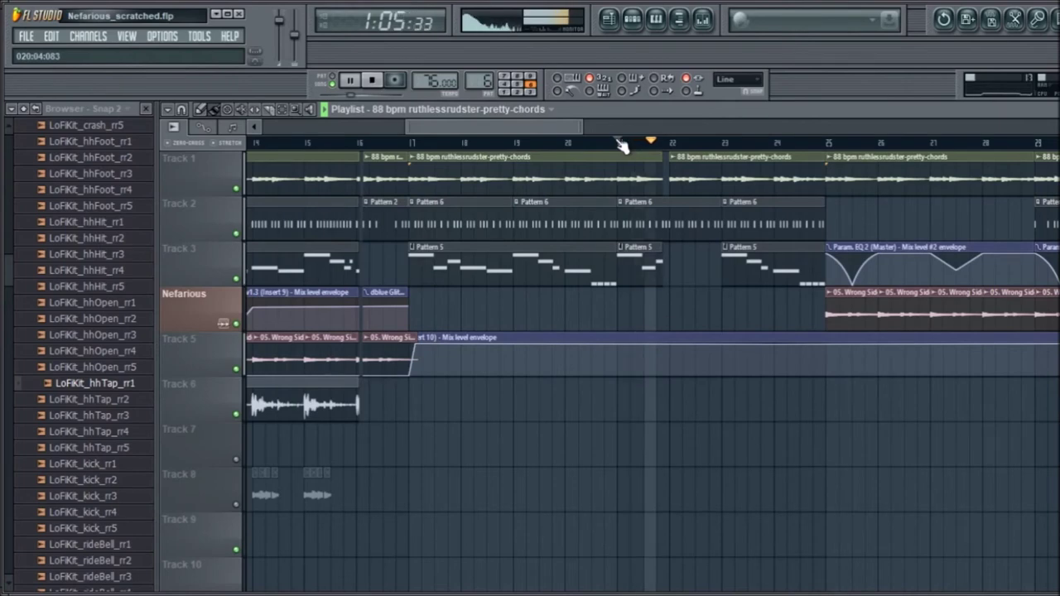
pyautogui.press('space')
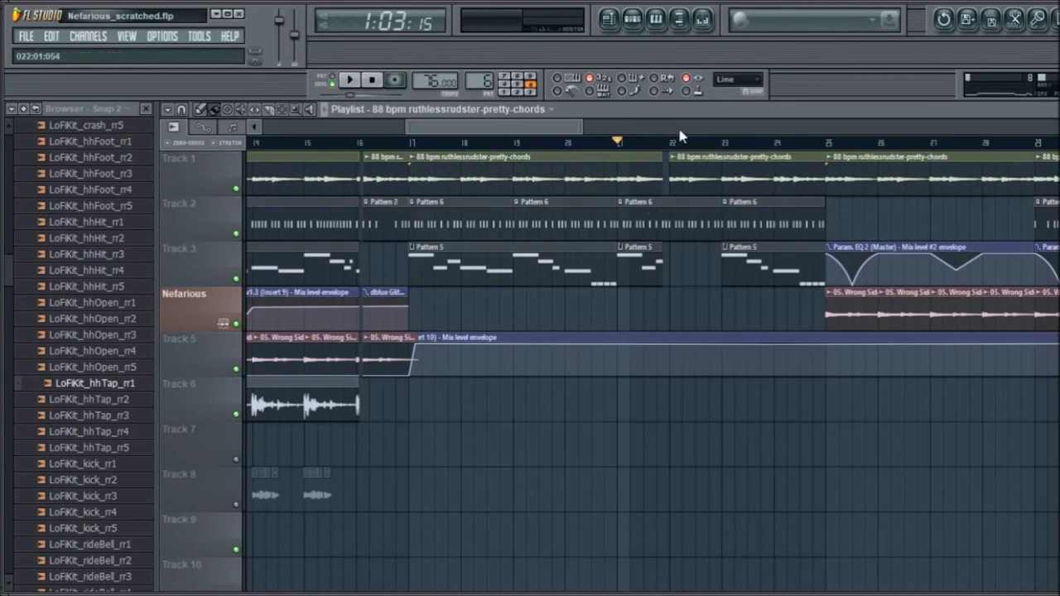
pyautogui.hscroll(5, 678, 137)
pyautogui.hscroll(2, 677, 136)
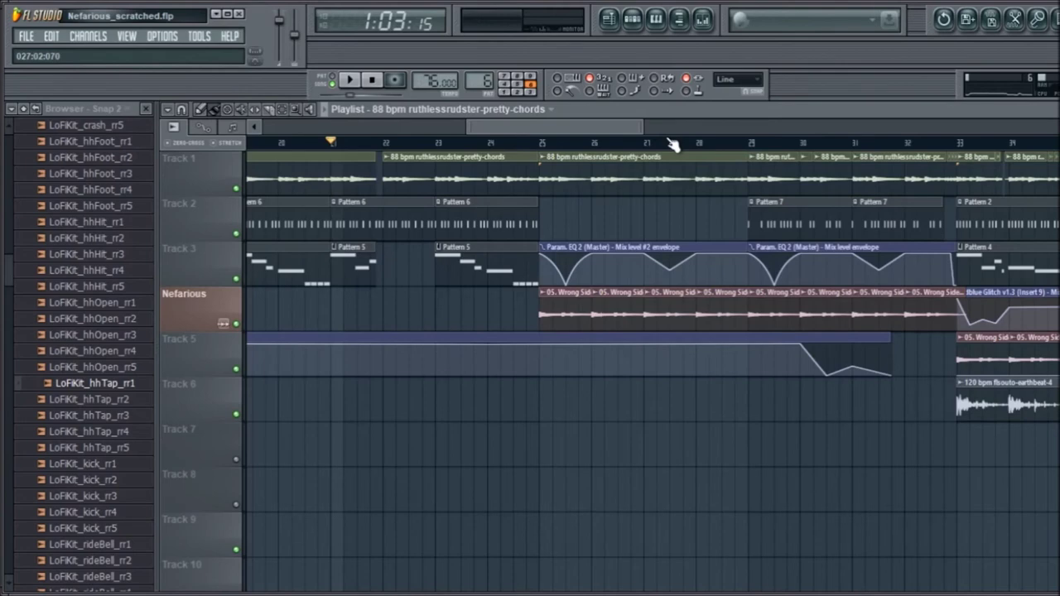
# Play the song from bar 25 up to bar 33, following the EQ automation and Pattern 7 clips.
pyautogui.scroll(-2, 674, 145)
pyautogui.hscroll(3, 675, 139)
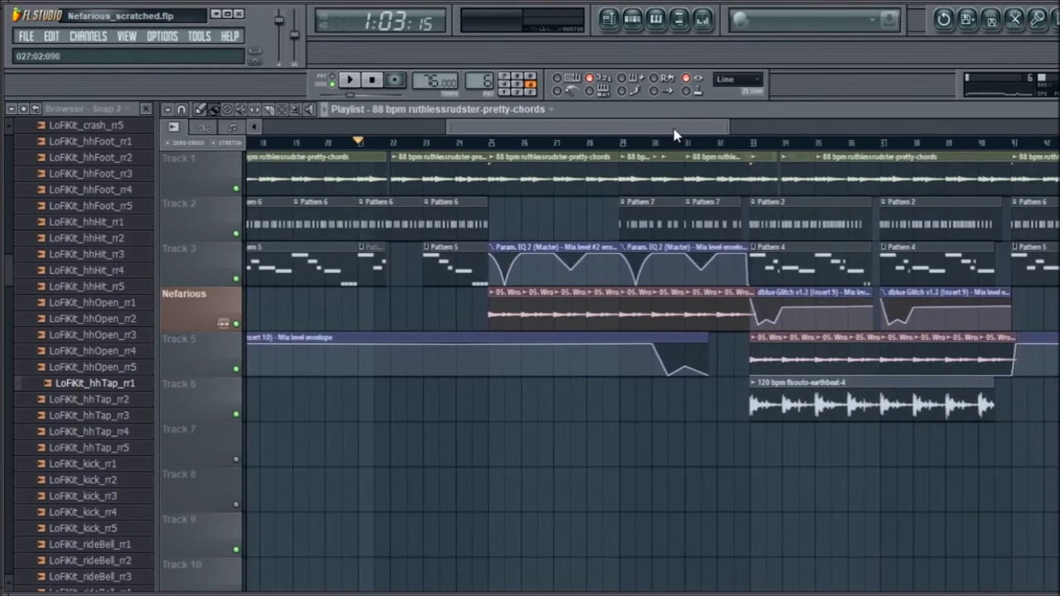
pyautogui.click(490, 143)
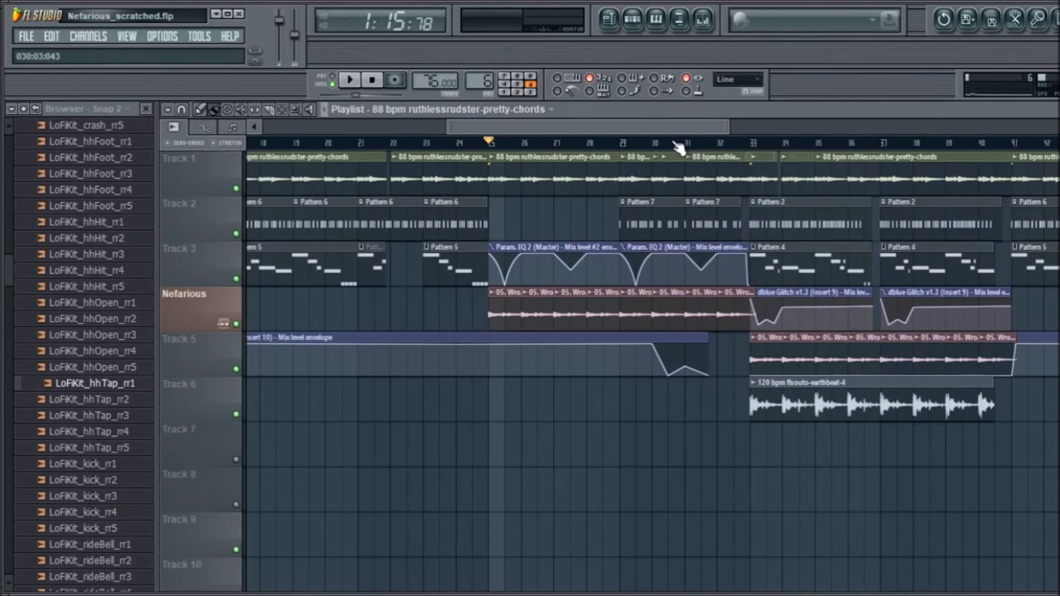
pyautogui.press('space')
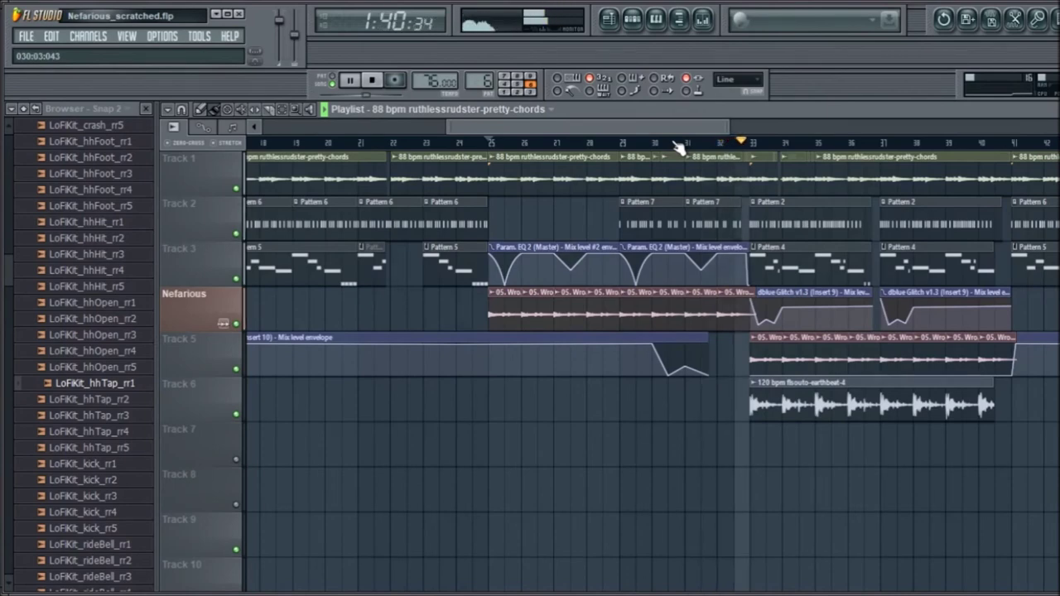
pyautogui.press('space')
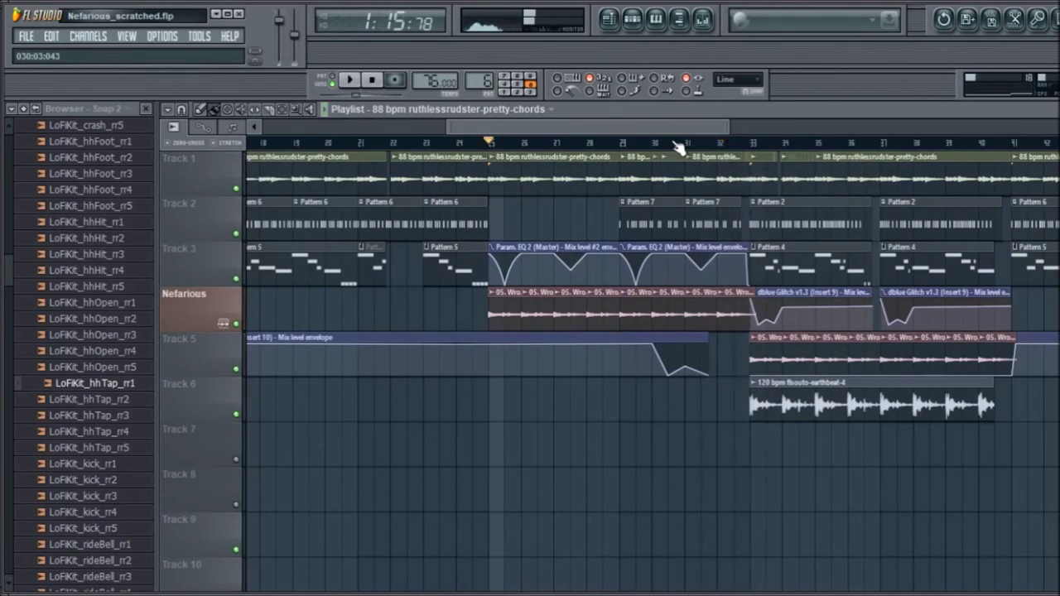
# Examine the small chord slices, the drum gap and the end of the EQ envelope just before bar 33.
pyautogui.scroll(3, 679, 147)
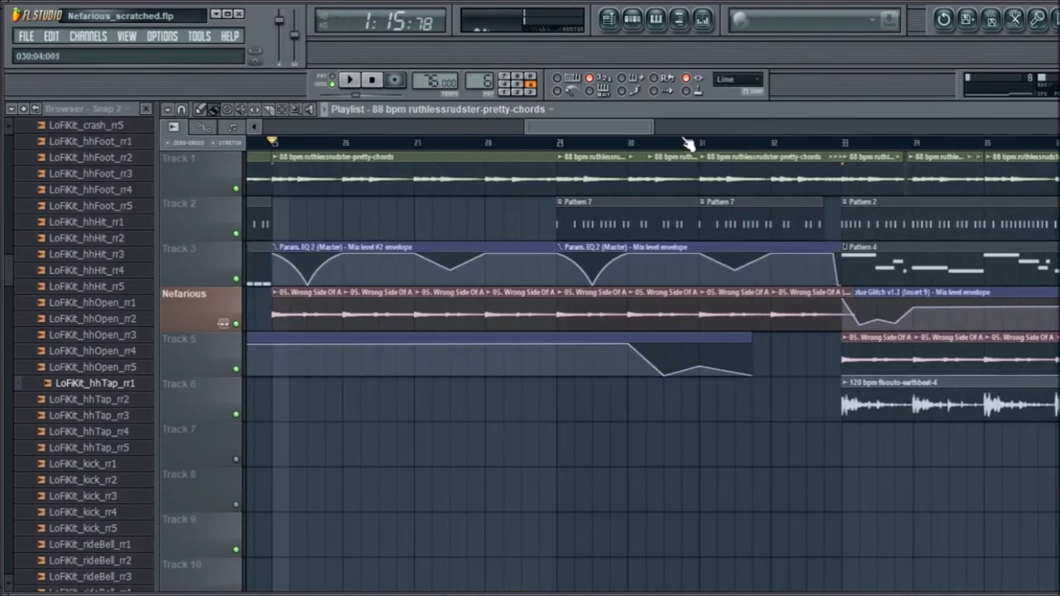
pyautogui.hscroll(2, 655, 183)
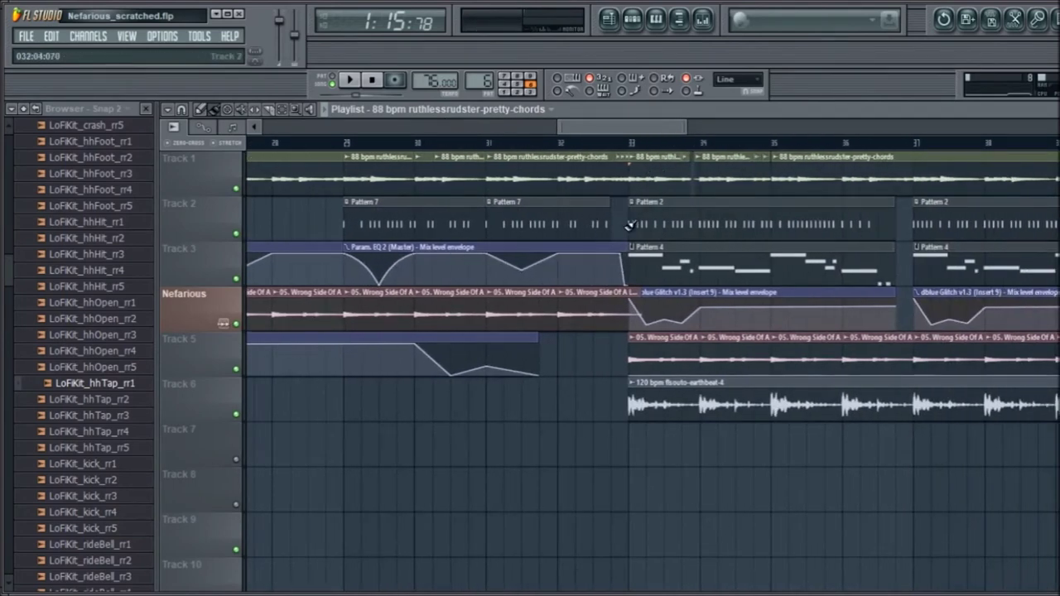
pyautogui.scroll(4, 626, 150)
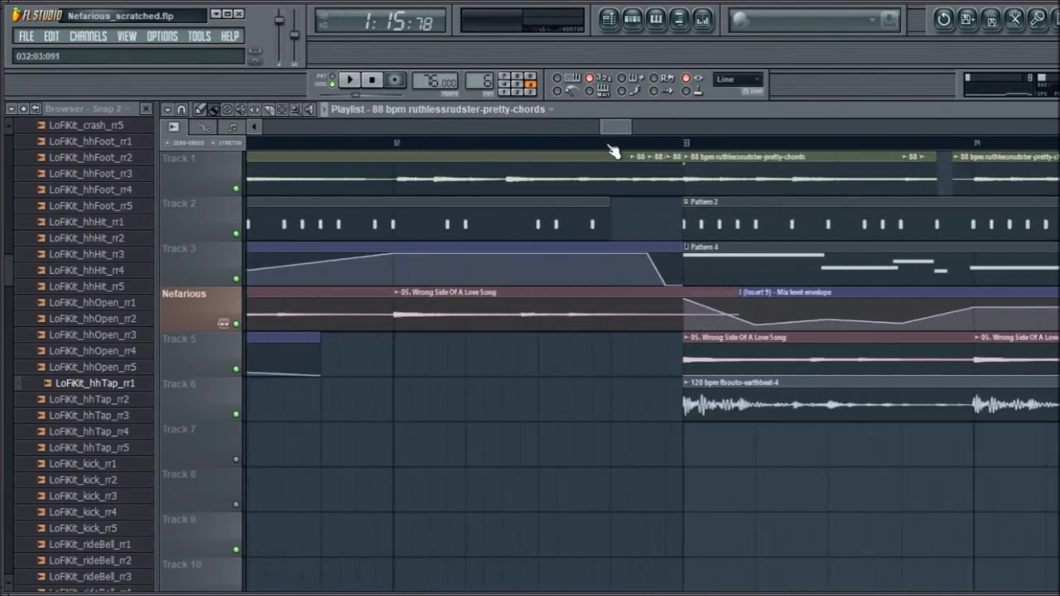
pyautogui.scroll(-2, 641, 150)
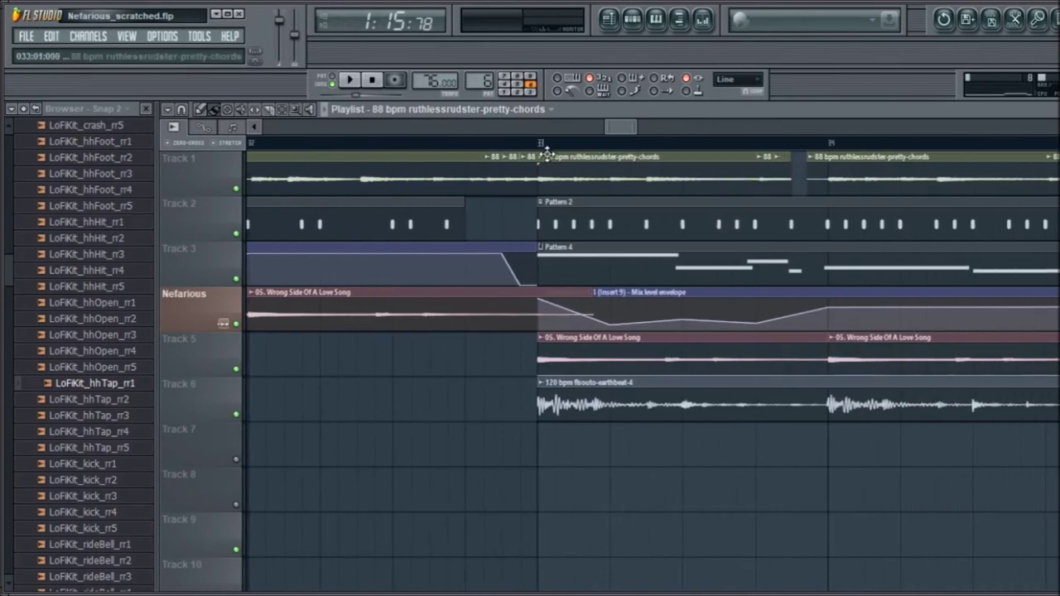
pyautogui.scroll(-3, 543, 153)
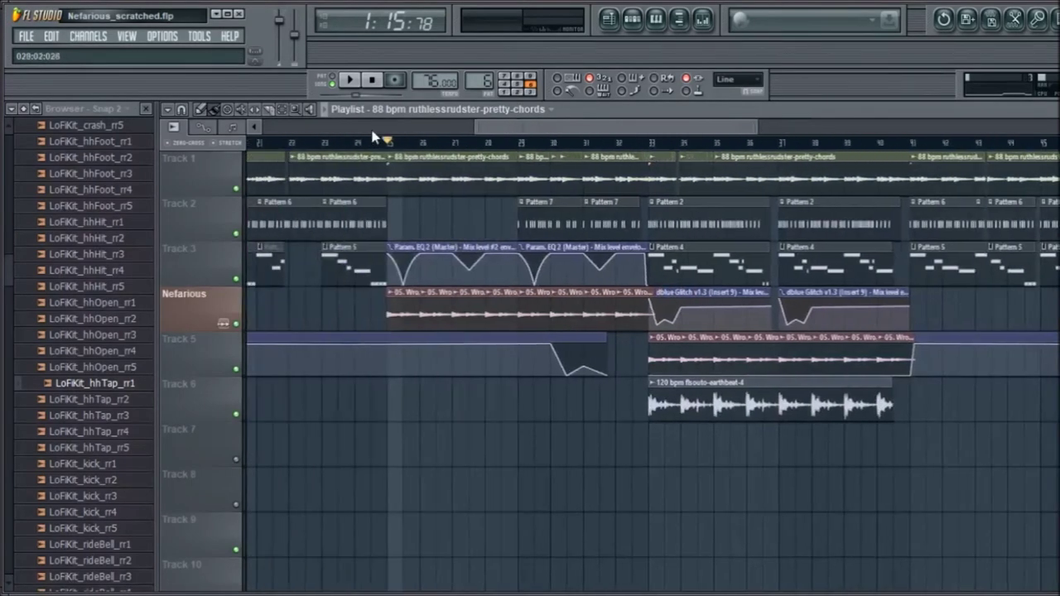
# Review the earlier sections of the arrangement between bars 1 and 31 for comparison.
pyautogui.scroll(1, 369, 138)
pyautogui.scroll(2, 366, 139)
pyautogui.scroll(3, 424, 138)
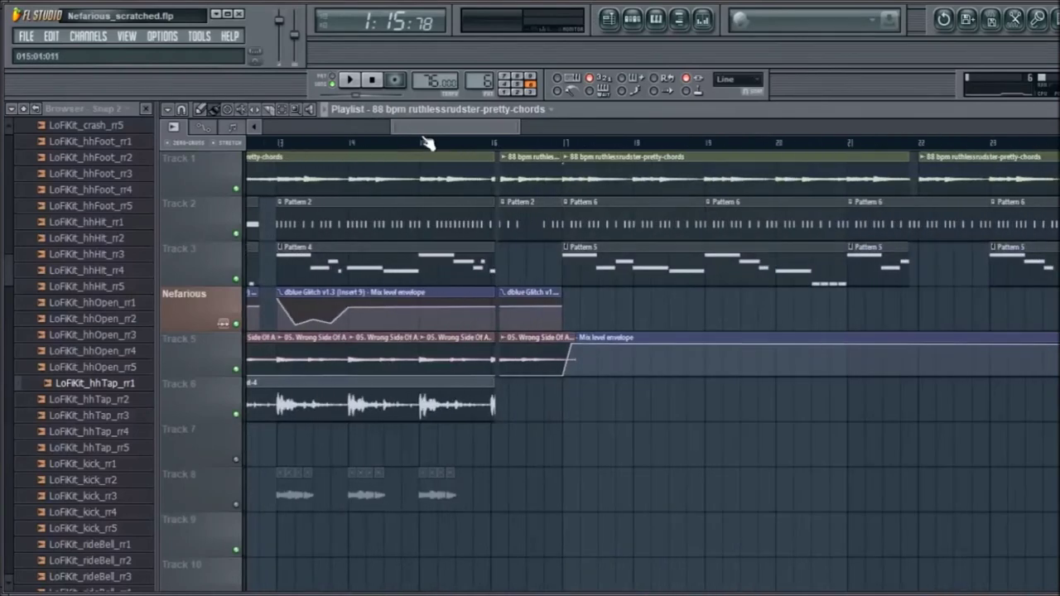
pyautogui.hscroll(-8, 424, 130)
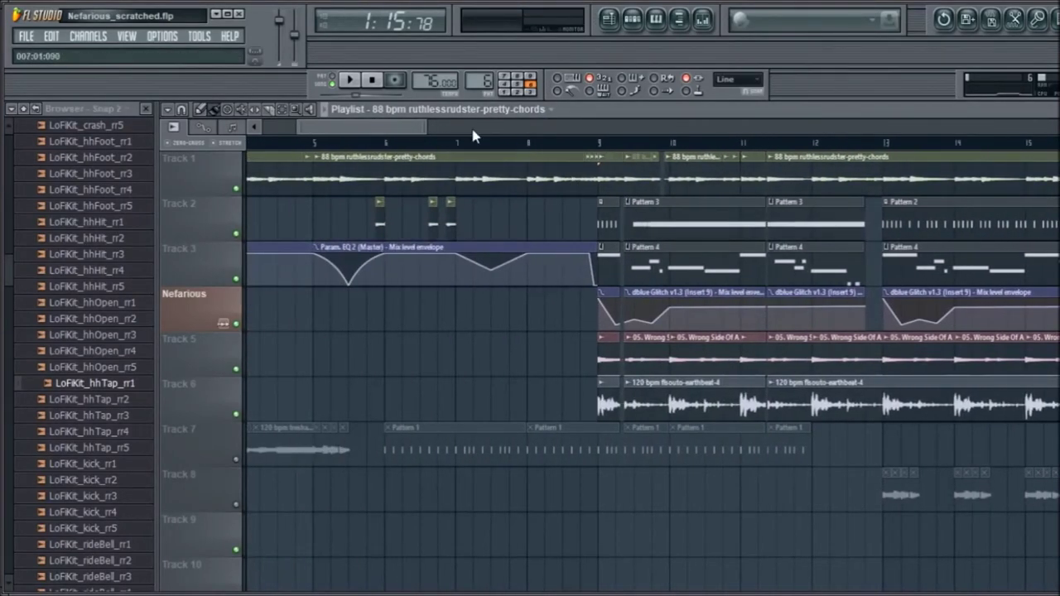
pyautogui.scroll(-2, 472, 145)
pyautogui.scroll(-1, 473, 145)
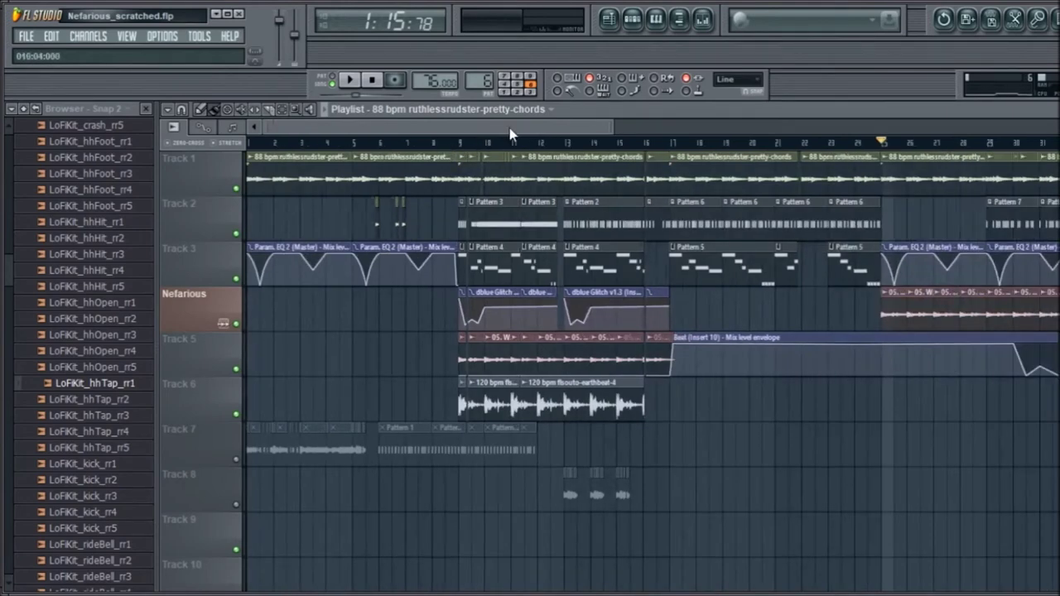
# Examine the repeated sections between bars 22 and 57, and view the Insert 10 effects in the mixer.
pyautogui.hscroll(5, 510, 127)
pyautogui.hscroll(8, 507, 129)
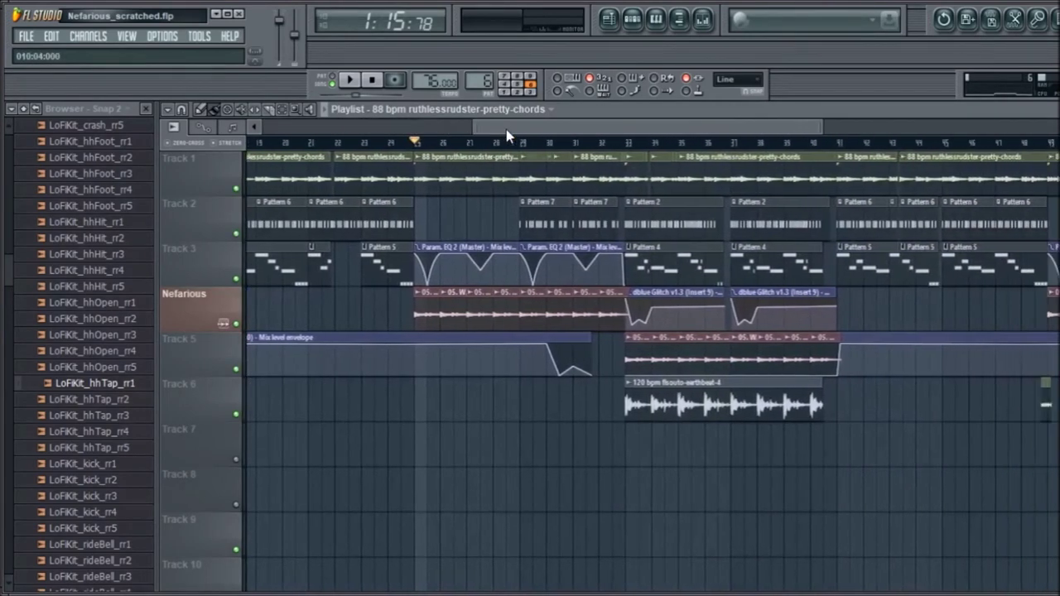
pyautogui.hscroll(2, 506, 129)
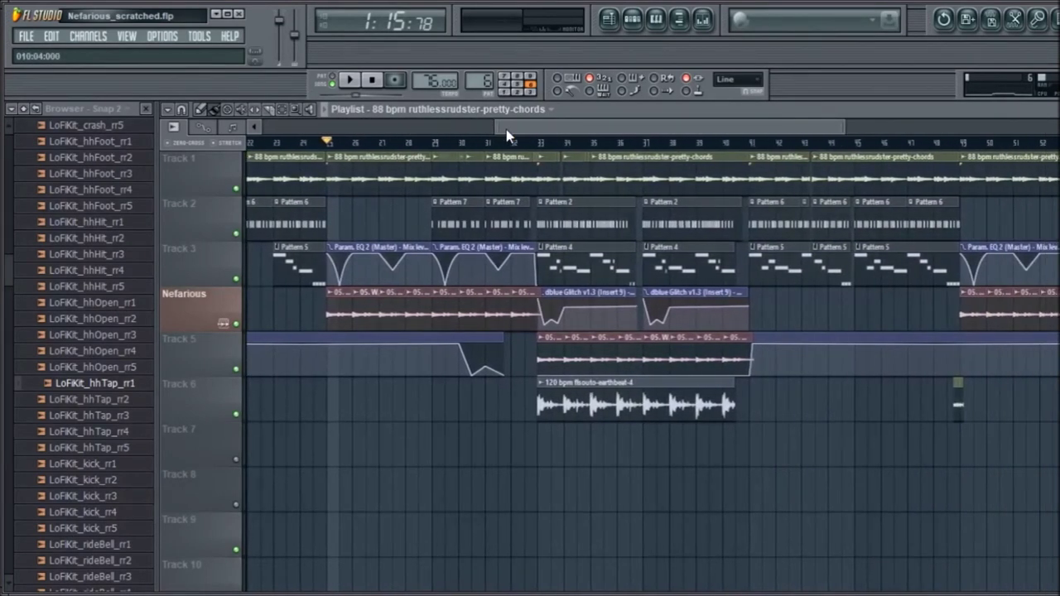
pyautogui.hscroll(2, 506, 129)
pyautogui.hscroll(3, 572, 126)
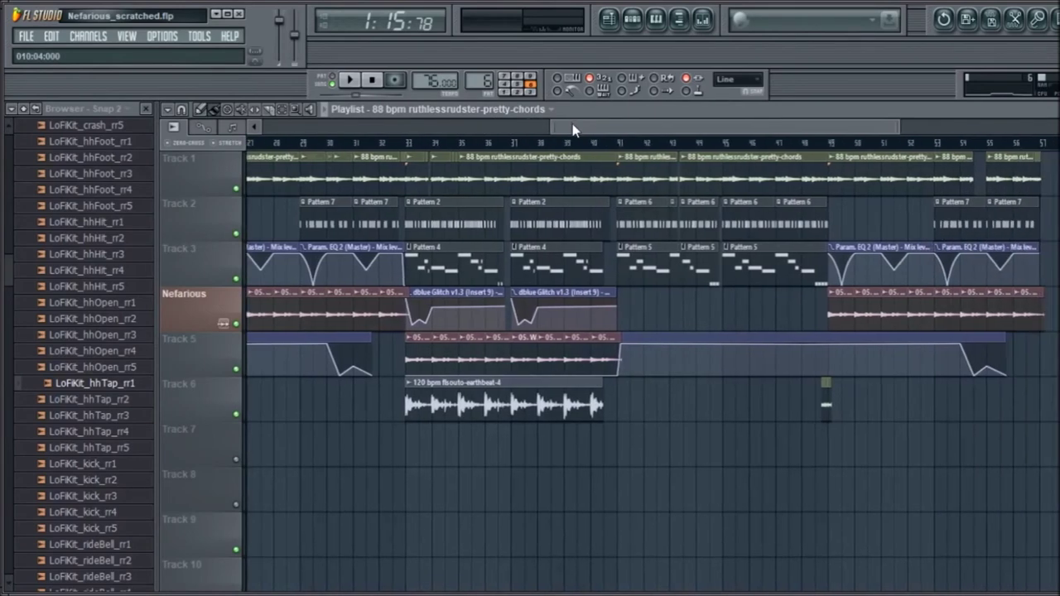
pyautogui.scroll(-3, 555, 120)
pyautogui.scroll(3, 165, 257)
pyautogui.click(703, 18)
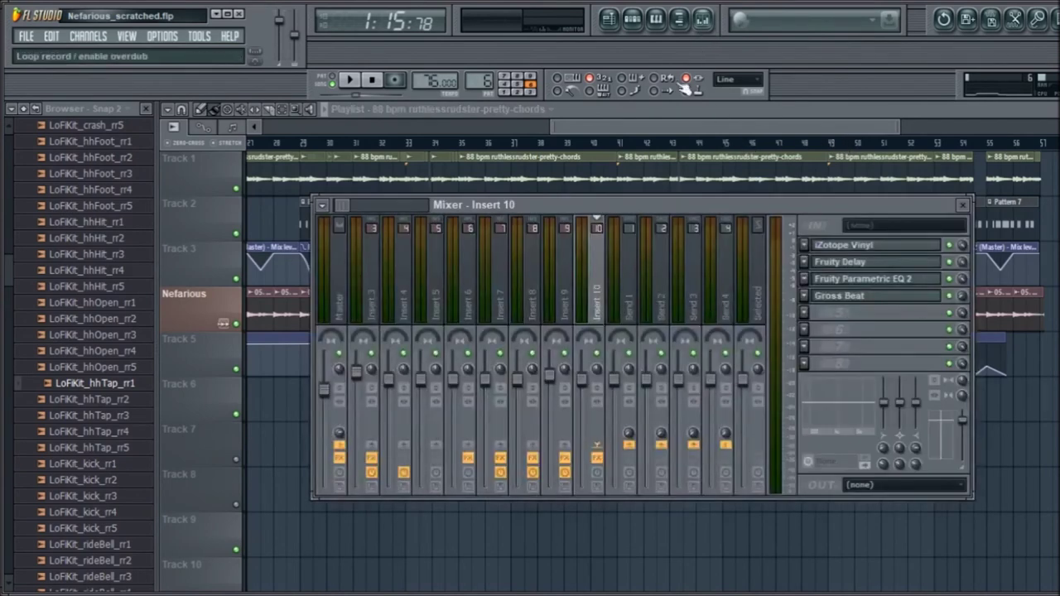
pyautogui.click(580, 136)
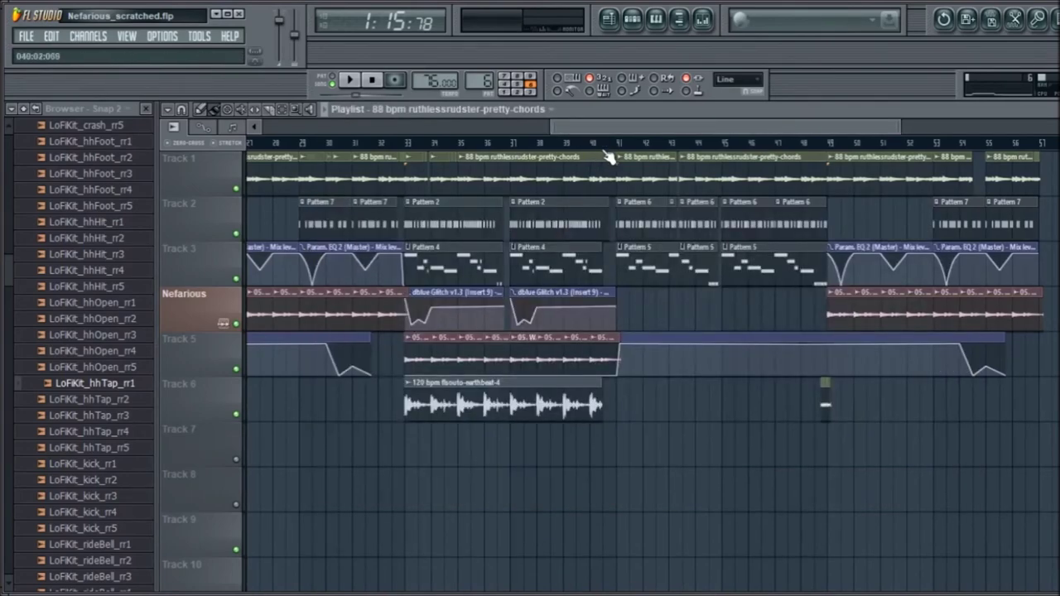
# Play the song from bar 41 past bar 45 to hear the gaps in the Pattern 5 and Pattern 6 clips.
pyautogui.scroll(4, 671, 145)
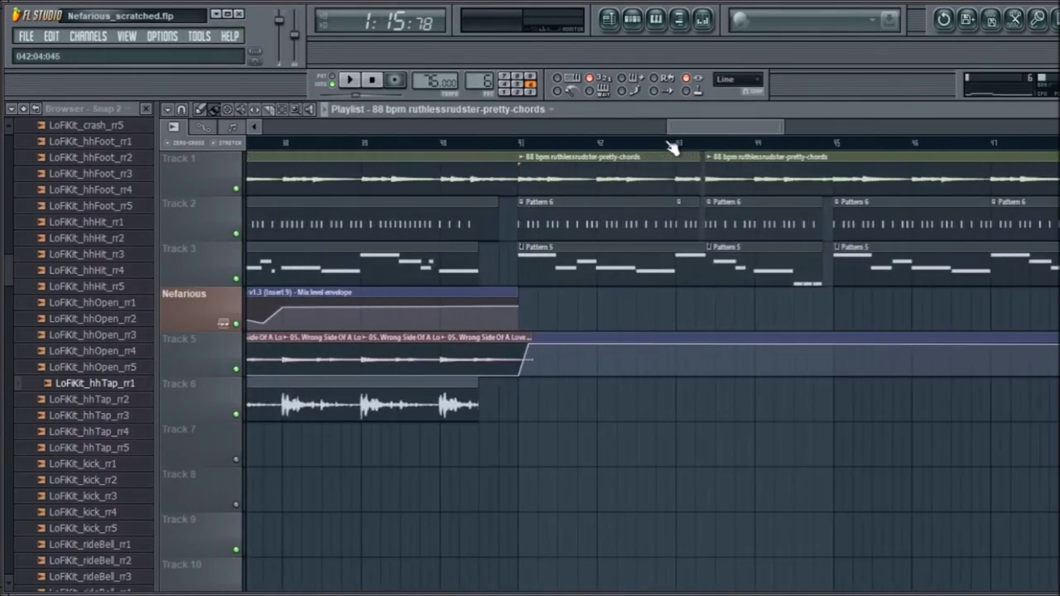
pyautogui.click(520, 146)
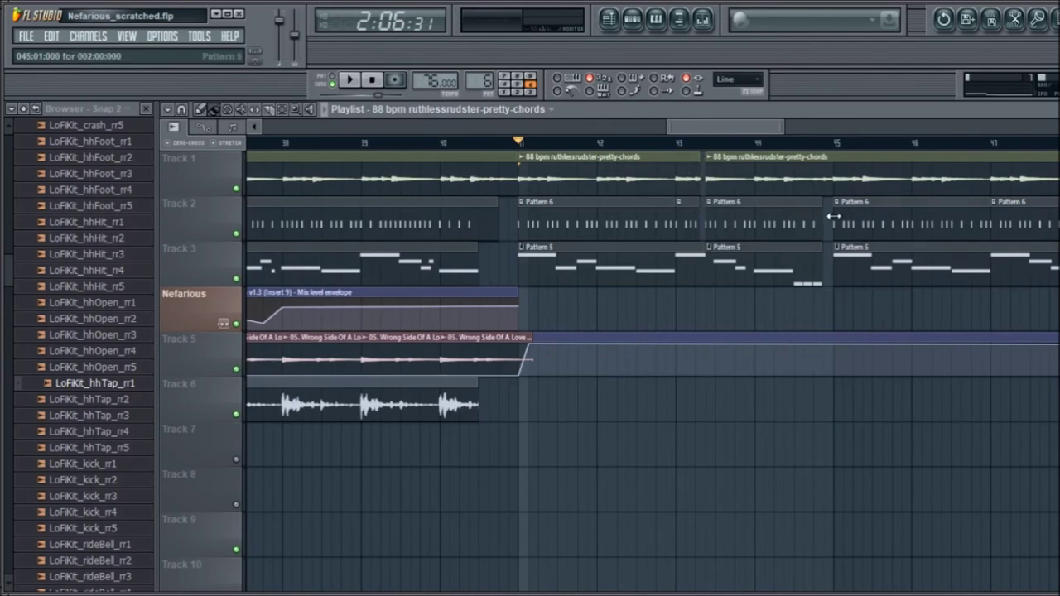
pyautogui.press('space')
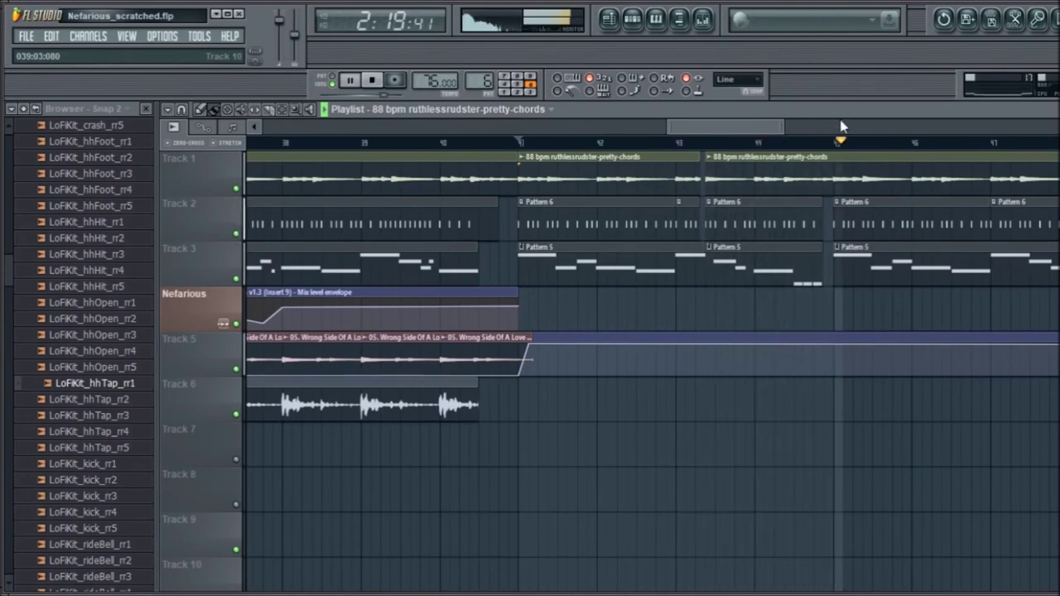
# Examine the full arrangement up to bar 57, comparing its closing sections with the clips in bars 6 to 33.
pyautogui.scroll(-6, 848, 143)
pyautogui.scroll(-3, 848, 145)
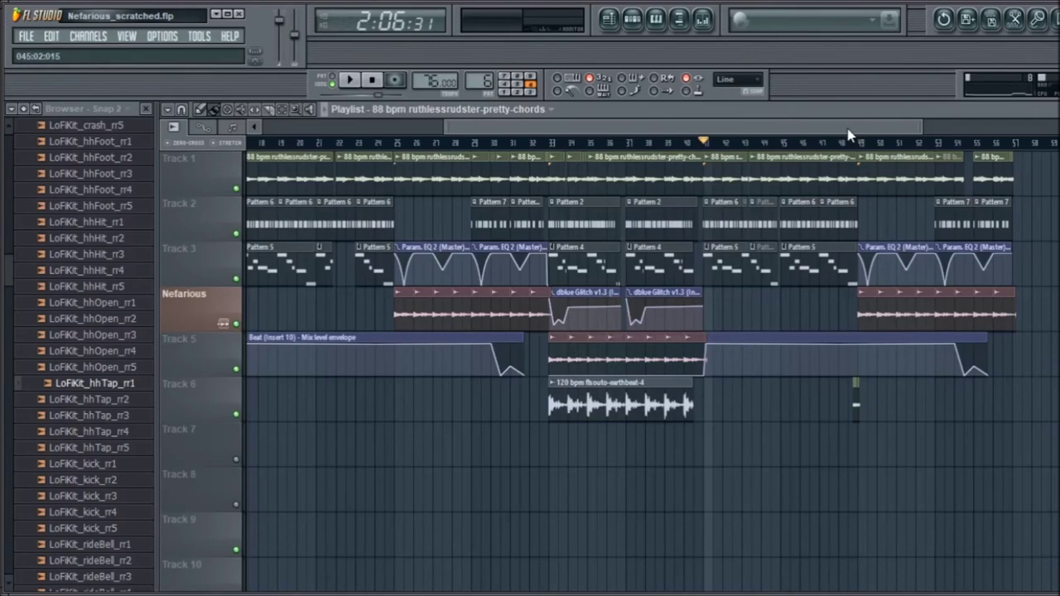
pyautogui.scroll(-5, 853, 147)
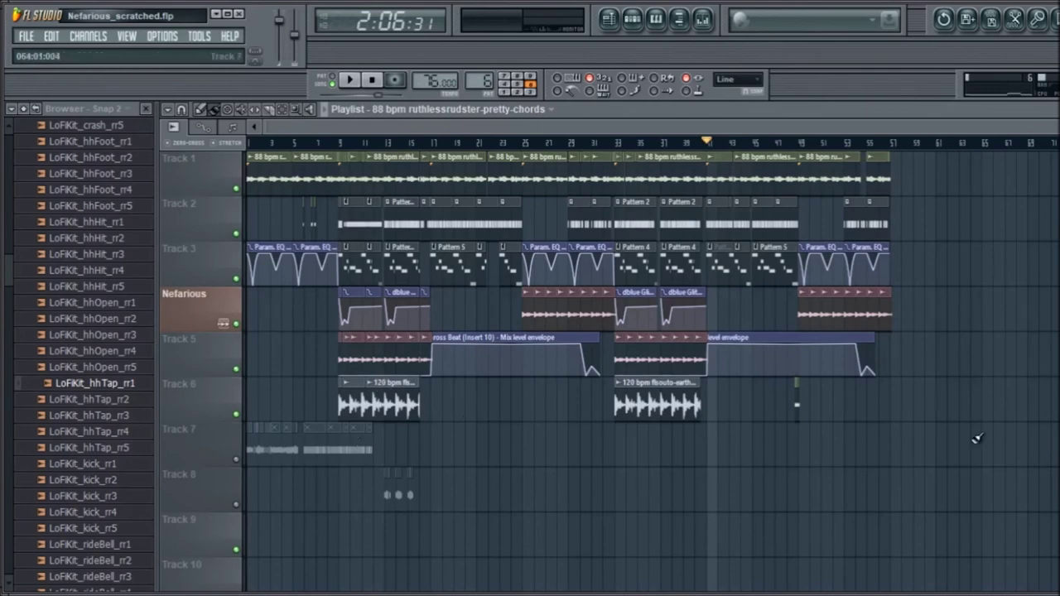
pyautogui.scroll(3, 880, 143)
pyautogui.scroll(2, 878, 144)
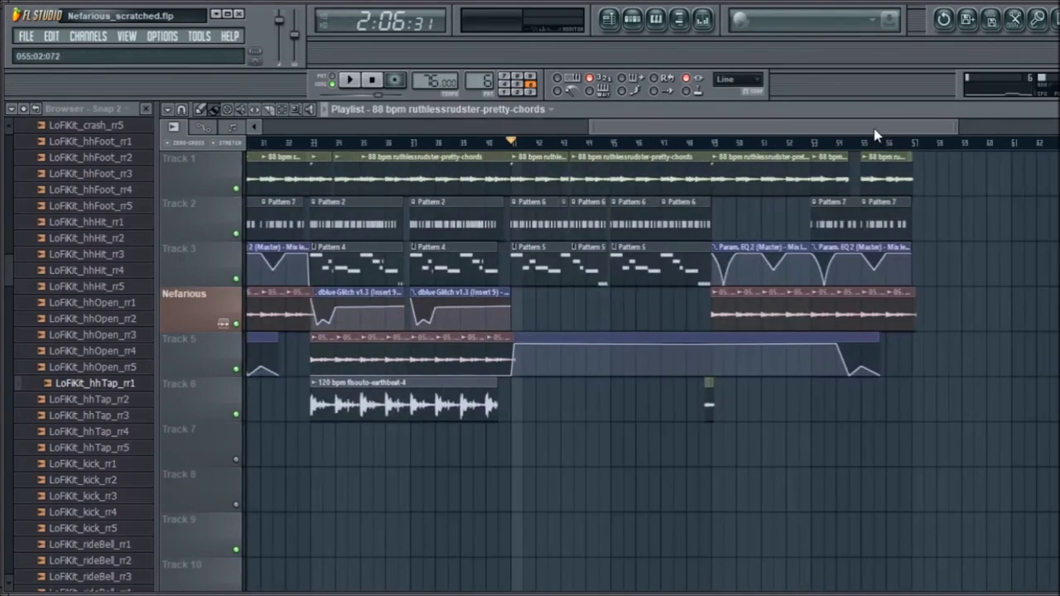
pyautogui.scroll(-4, 873, 147)
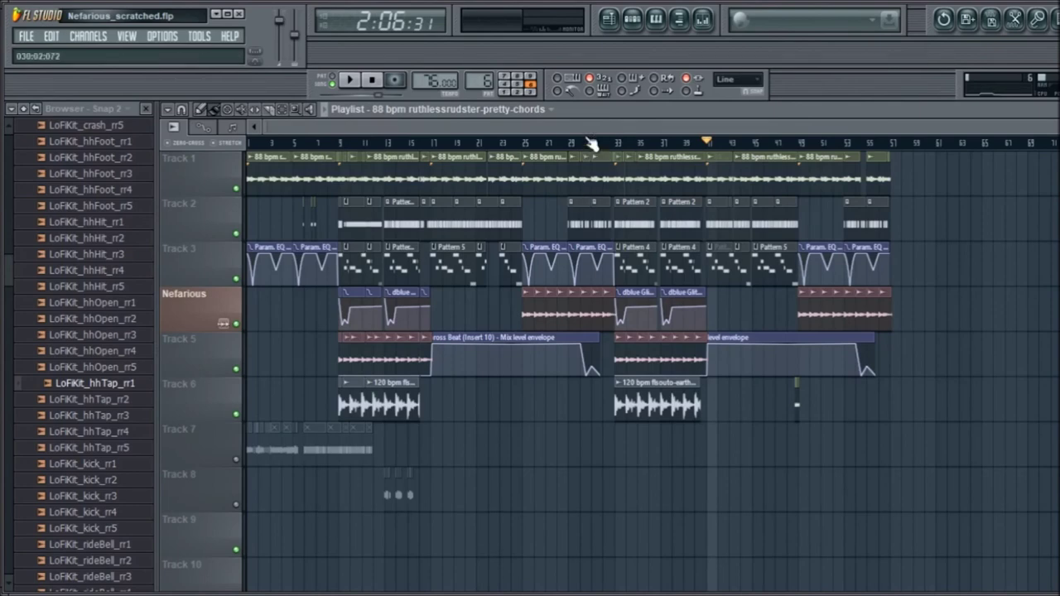
pyautogui.scroll(4, 590, 145)
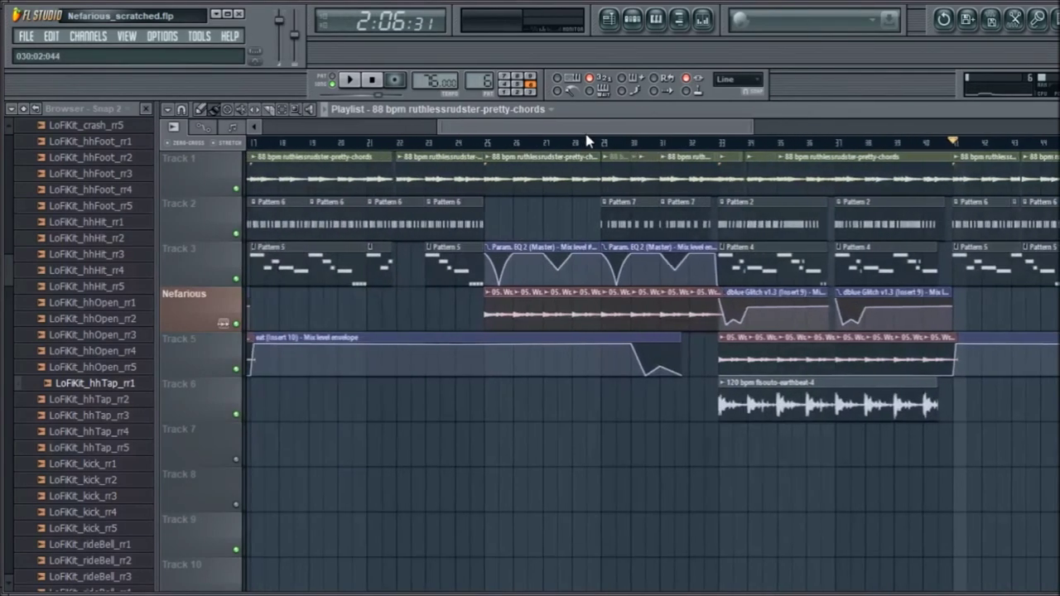
pyautogui.hscroll(-5, 586, 142)
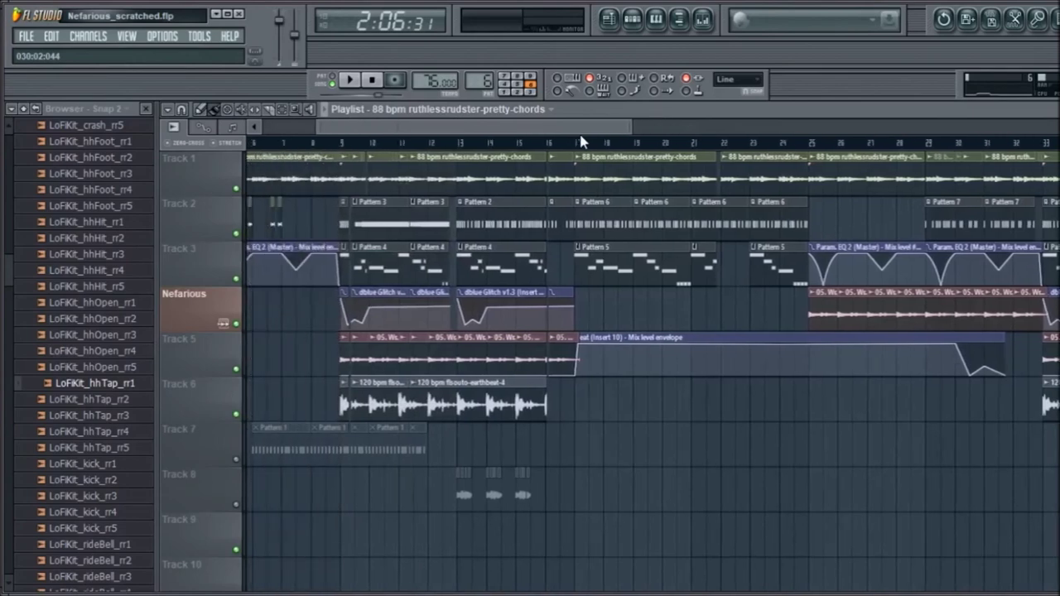
# Open the sub bass line's Sytrus channel and display the dblue Glitch v1.3 effect on its mixer track, Insert 9.
pyautogui.click(702, 19)
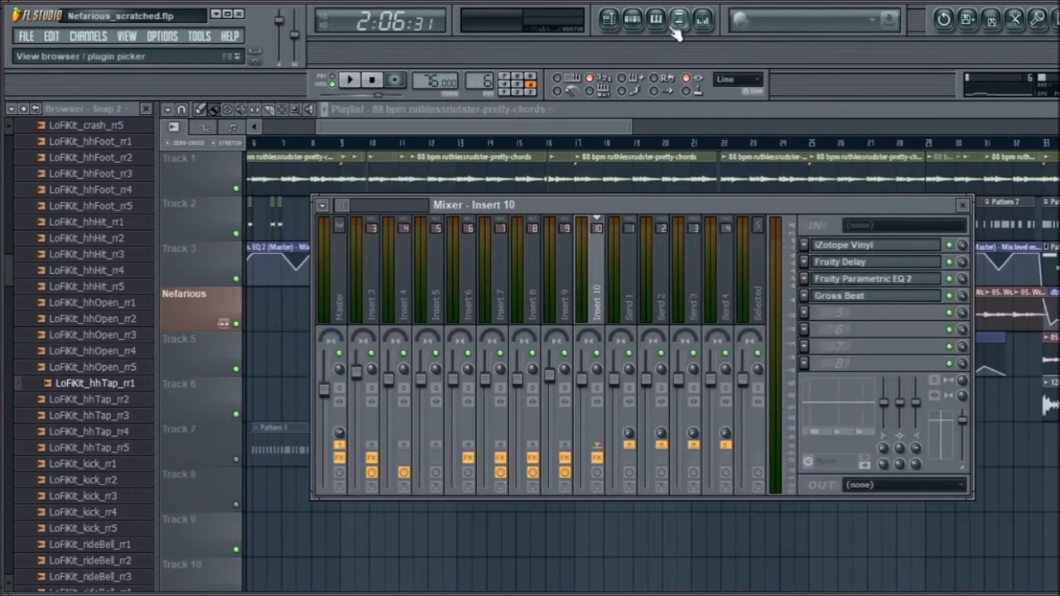
pyautogui.click(638, 21)
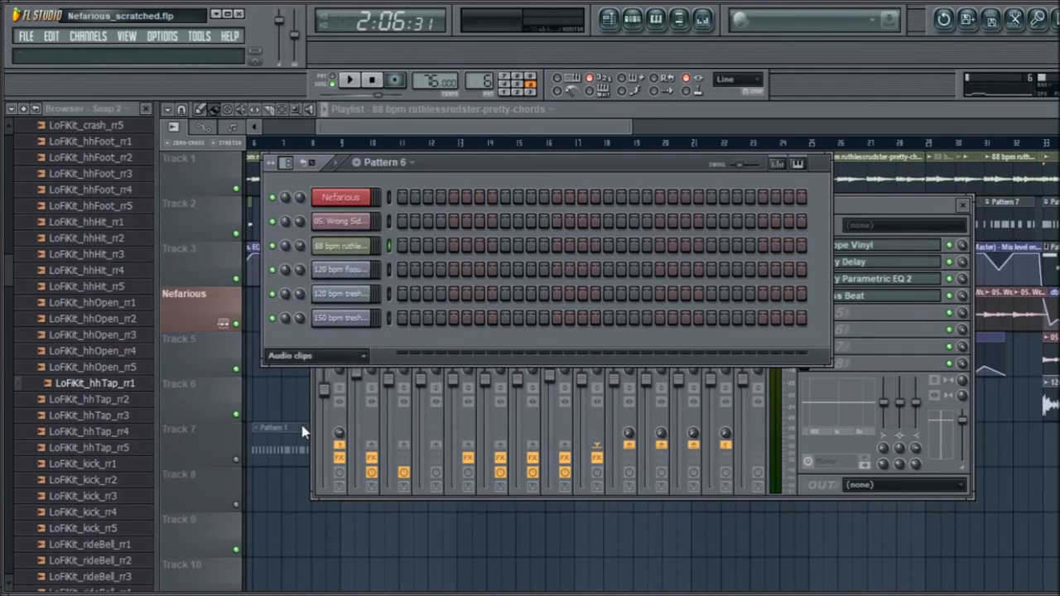
pyautogui.scroll(-1, 323, 356)
pyautogui.click(358, 342)
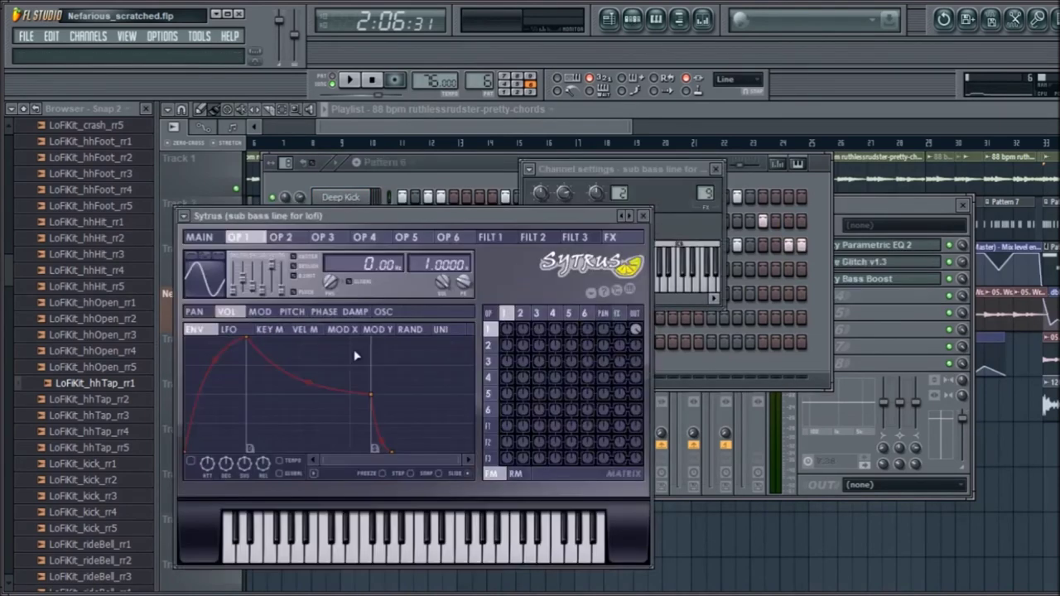
pyautogui.click(704, 193)
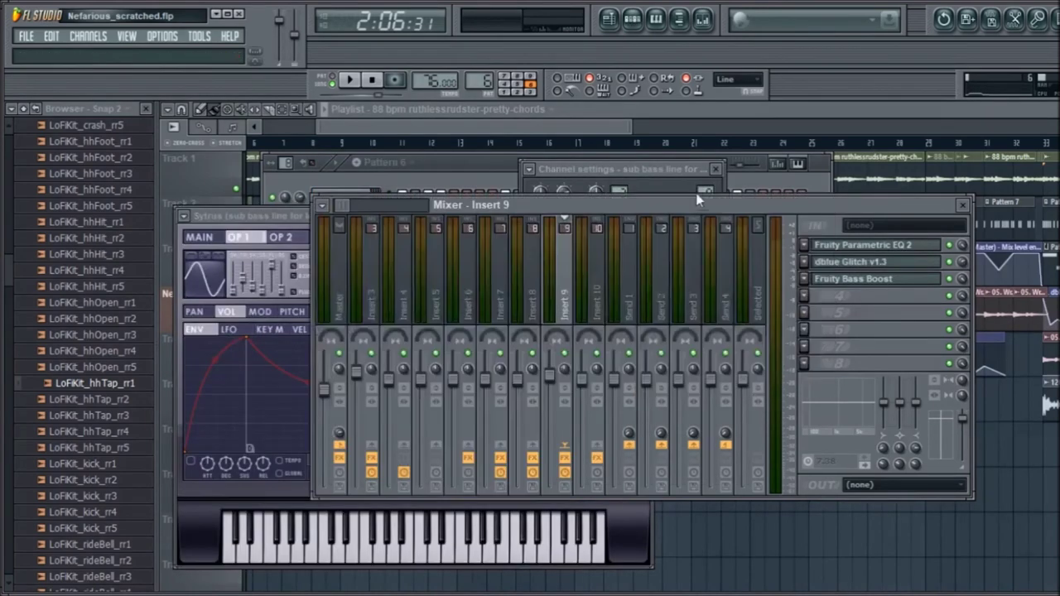
pyautogui.click(869, 263)
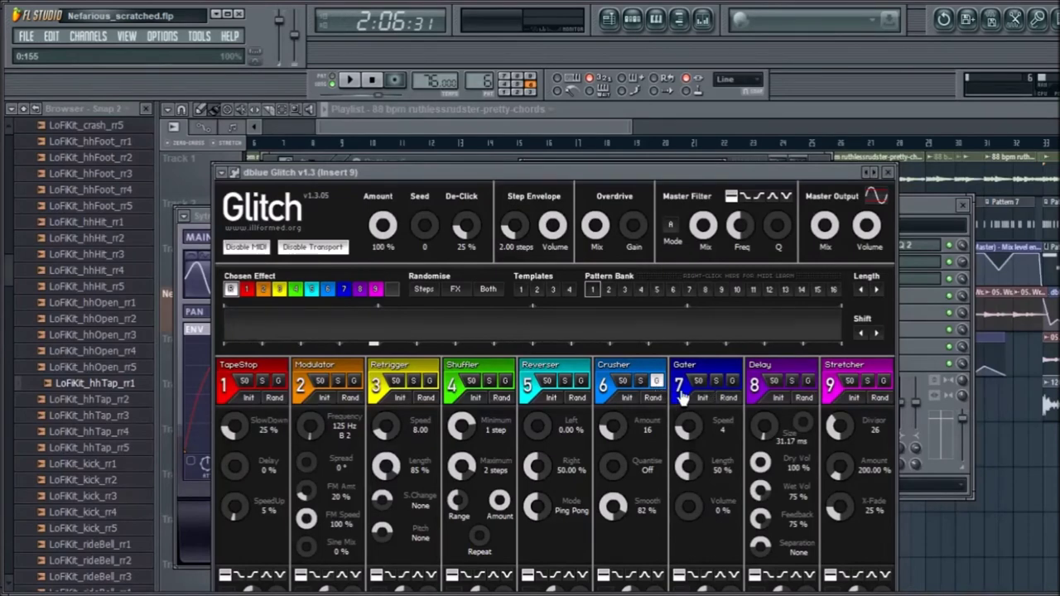
# Try the Gater effect in the second half of Glitch's step pattern, clear those steps, and return to the playlist.
pyautogui.click(651, 374)
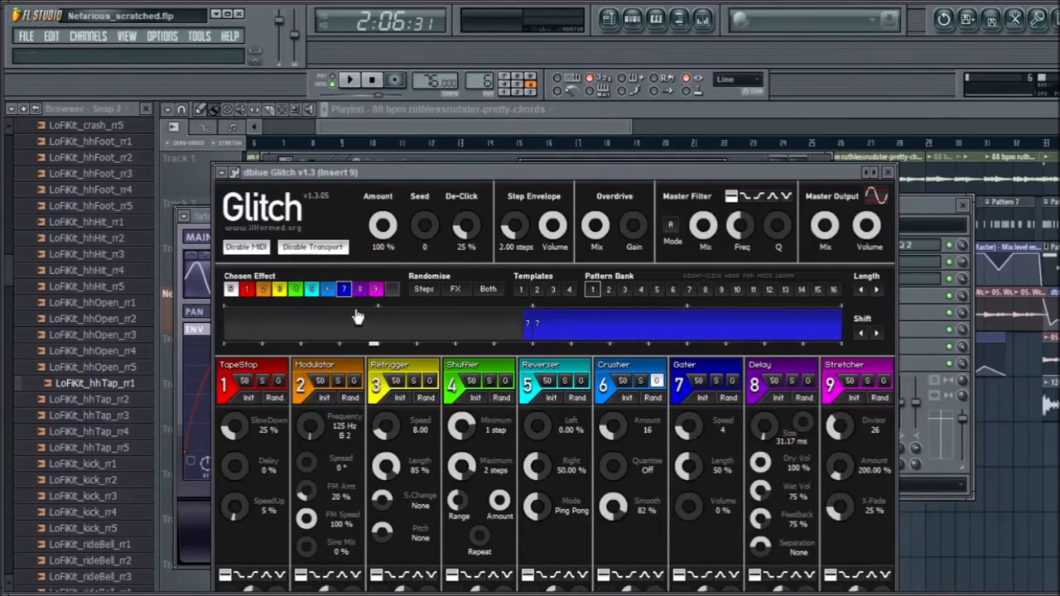
pyautogui.rightClick(530, 328)
pyautogui.rightClick(534, 330)
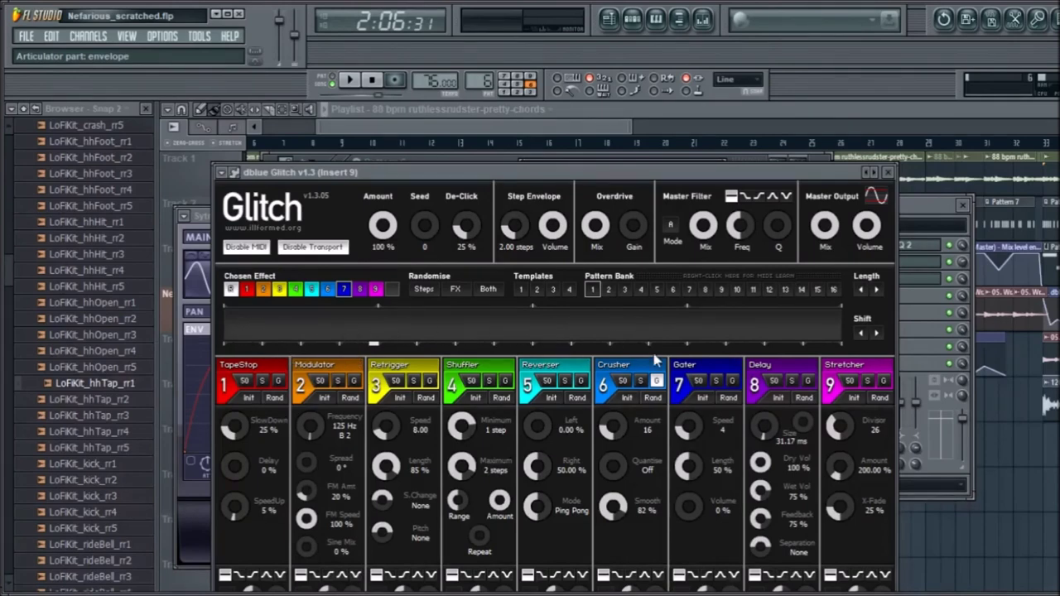
pyautogui.click(657, 381)
pyautogui.click(532, 120)
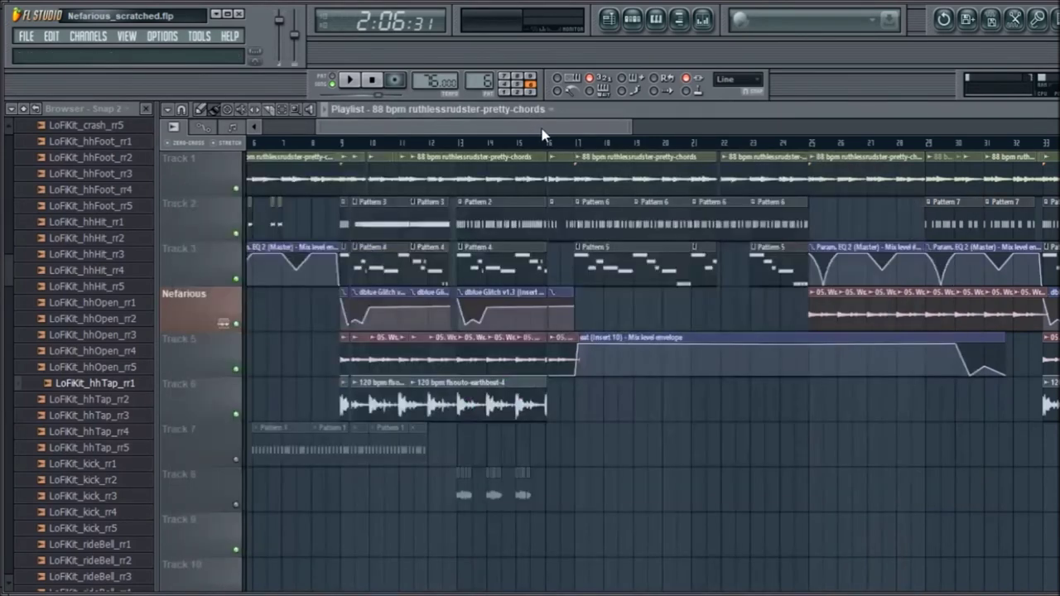
# Review the clips and envelopes from bar 30 to the song's end at bar 57, and save the project.
pyautogui.scroll(-5, 564, 146)
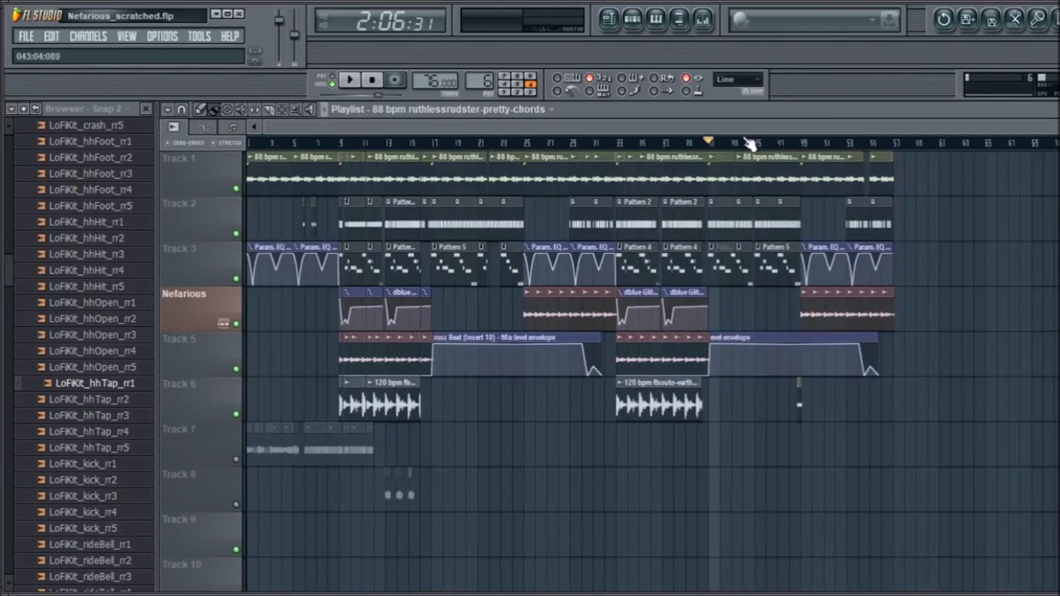
pyautogui.scroll(4, 746, 146)
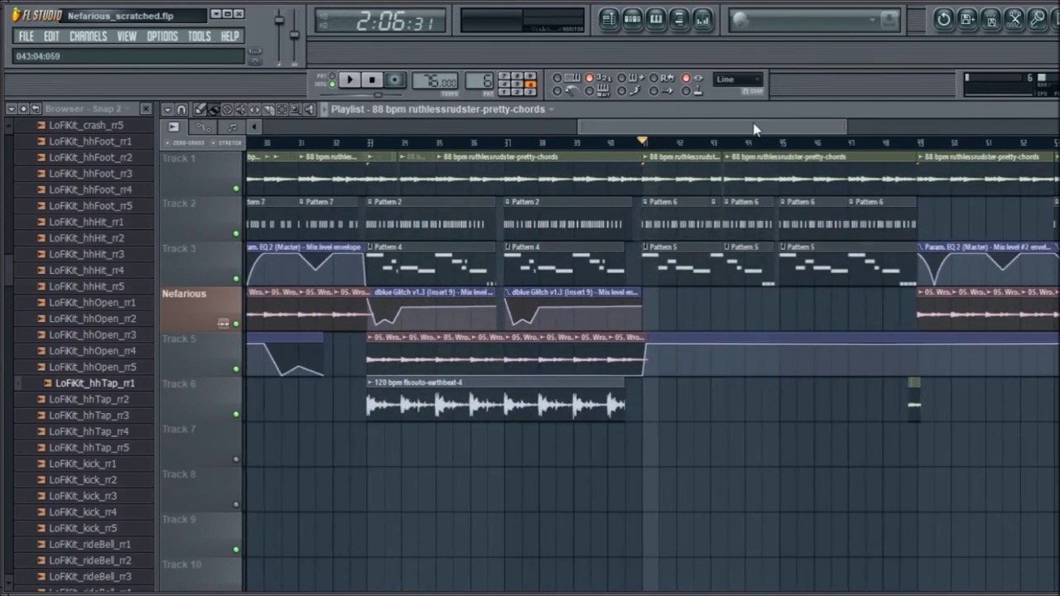
pyautogui.hscroll(4, 756, 129)
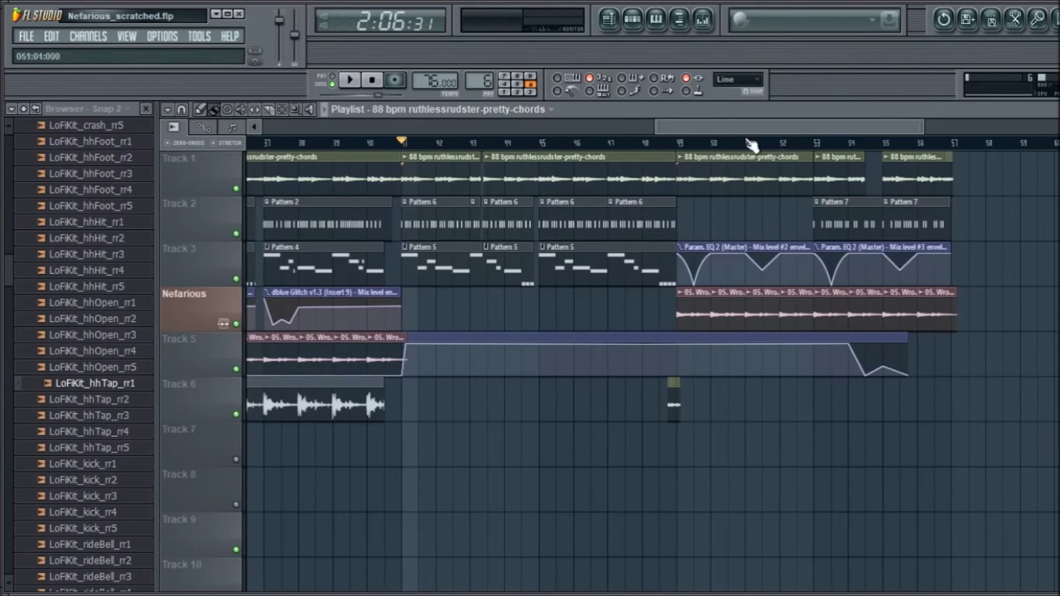
pyautogui.hotkey('ctrl', 's')
# View the complete song arrangement, with a closer look at bars 28 to 55.
pyautogui.scroll(-5, 752, 145)
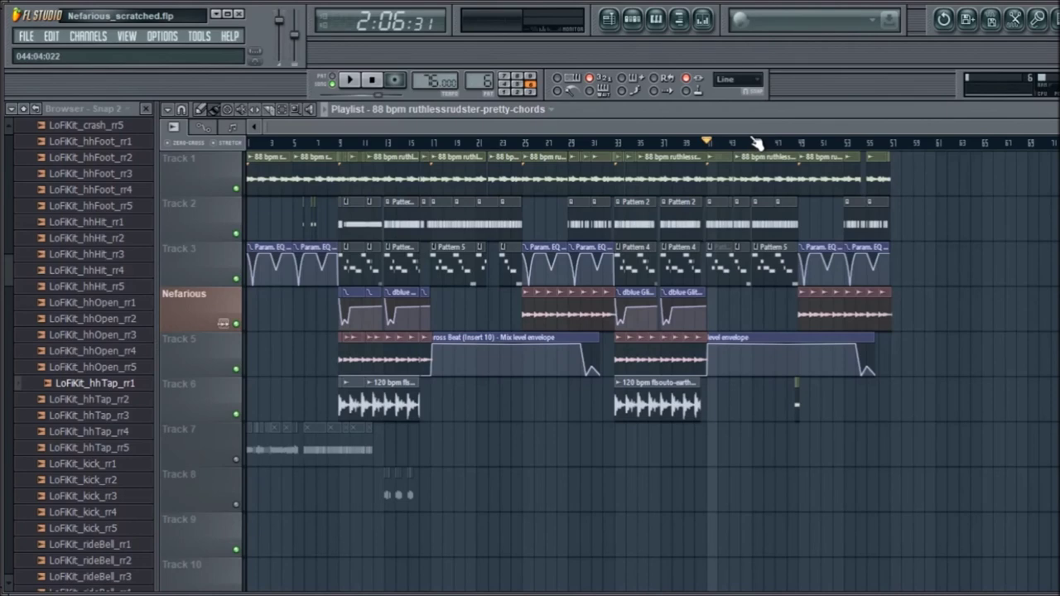
pyautogui.scroll(3, 756, 143)
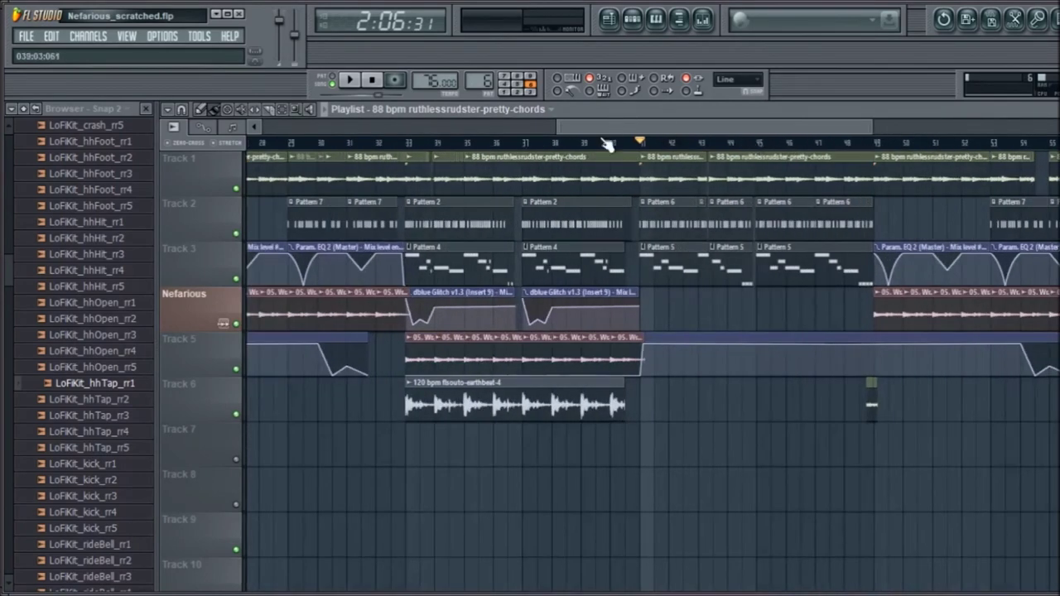
pyautogui.scroll(-1, 608, 144)
pyautogui.scroll(-2, 609, 145)
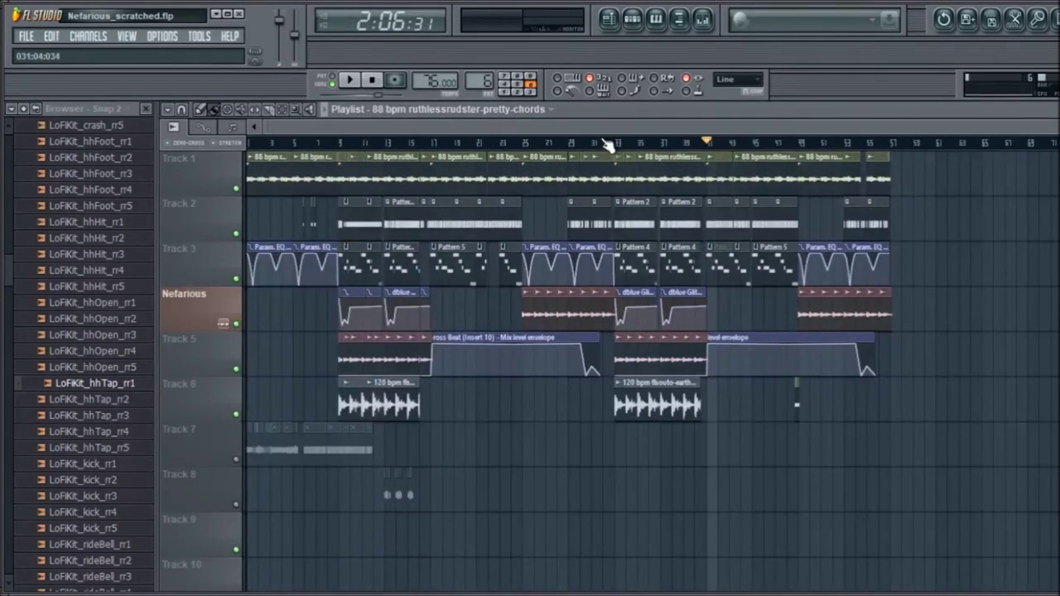